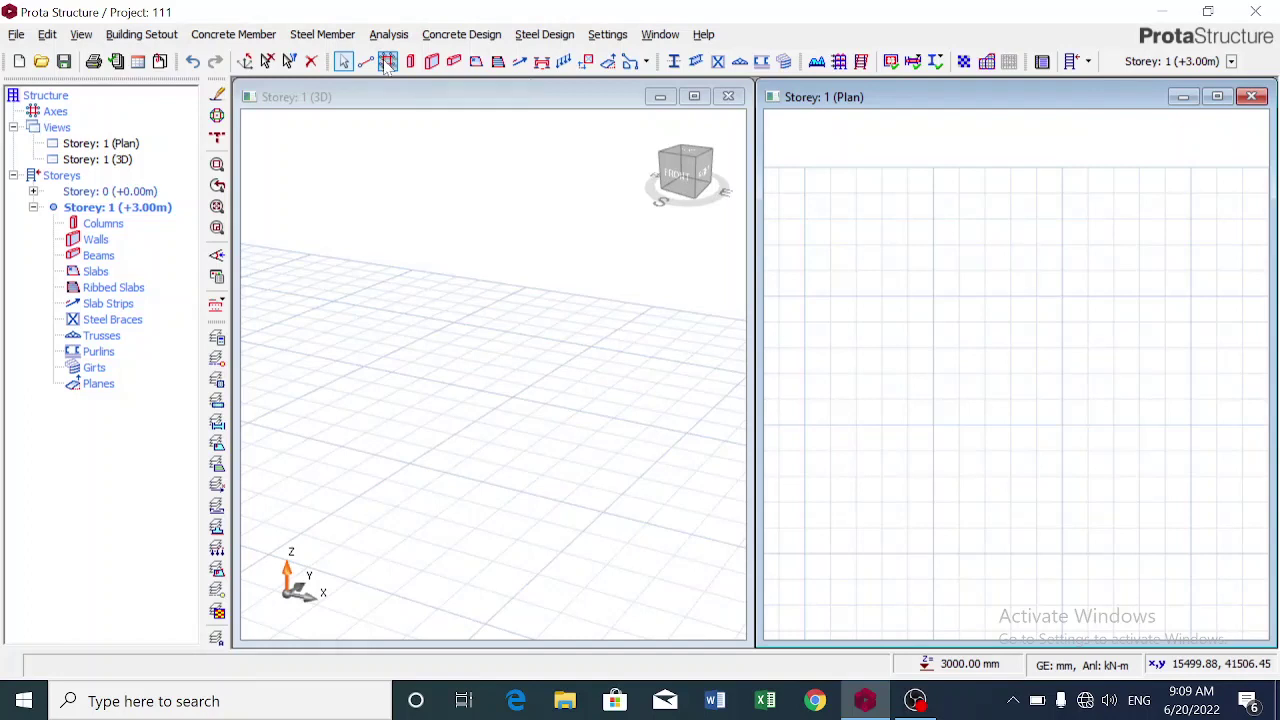
Generate an orthogonal grid with axes 1, 2 and A, B at 5000 mm spacing from a picked reference point.
left_click(387, 62)
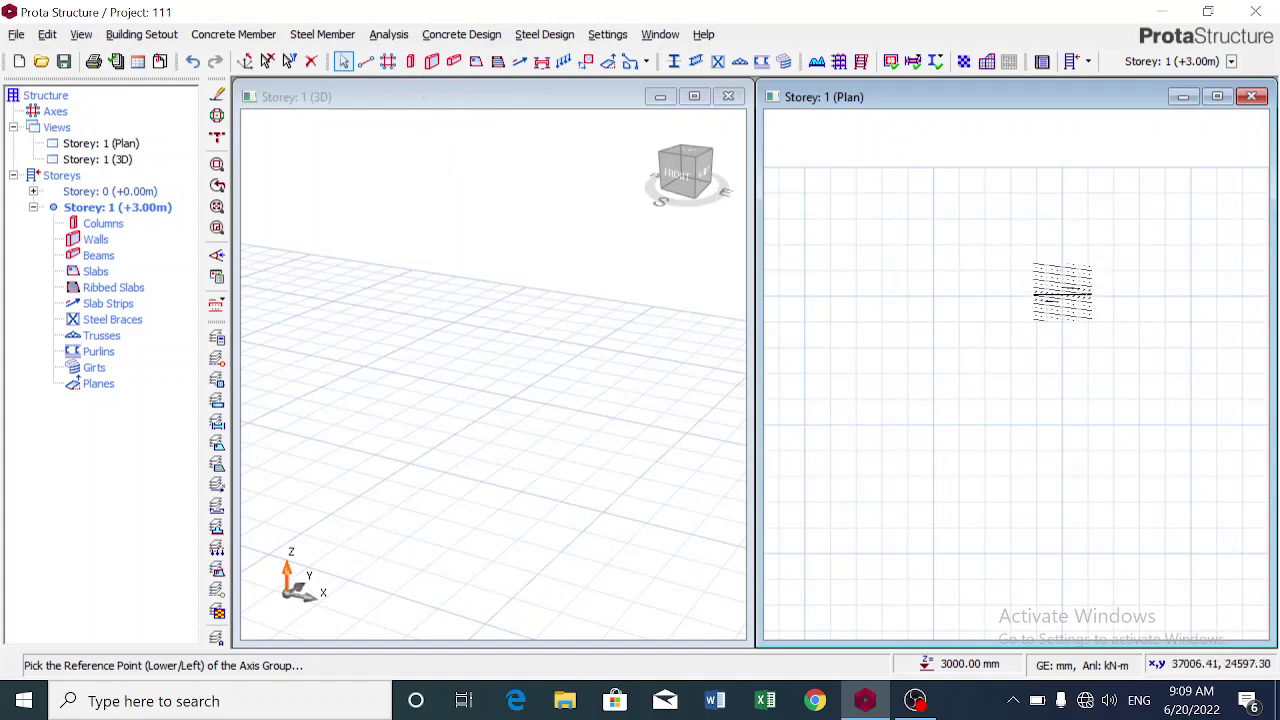
left_click(966, 304)
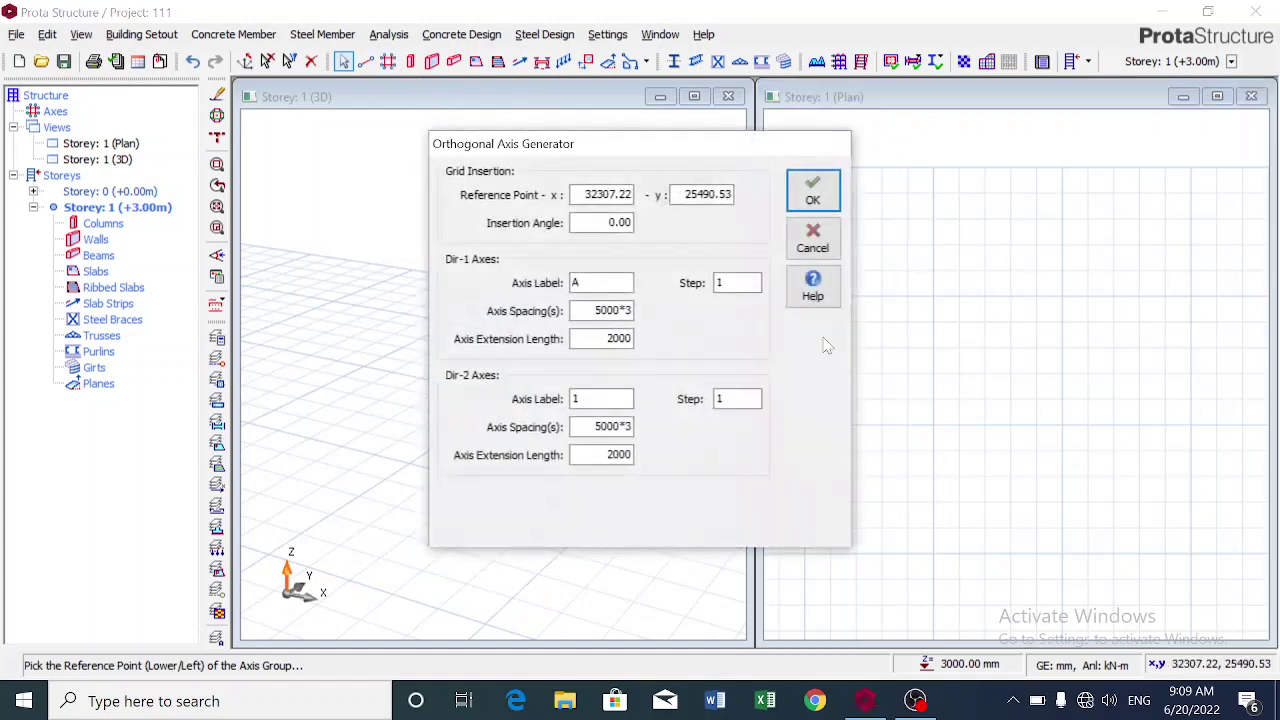
left_click(610, 310)
key("BackSpace")
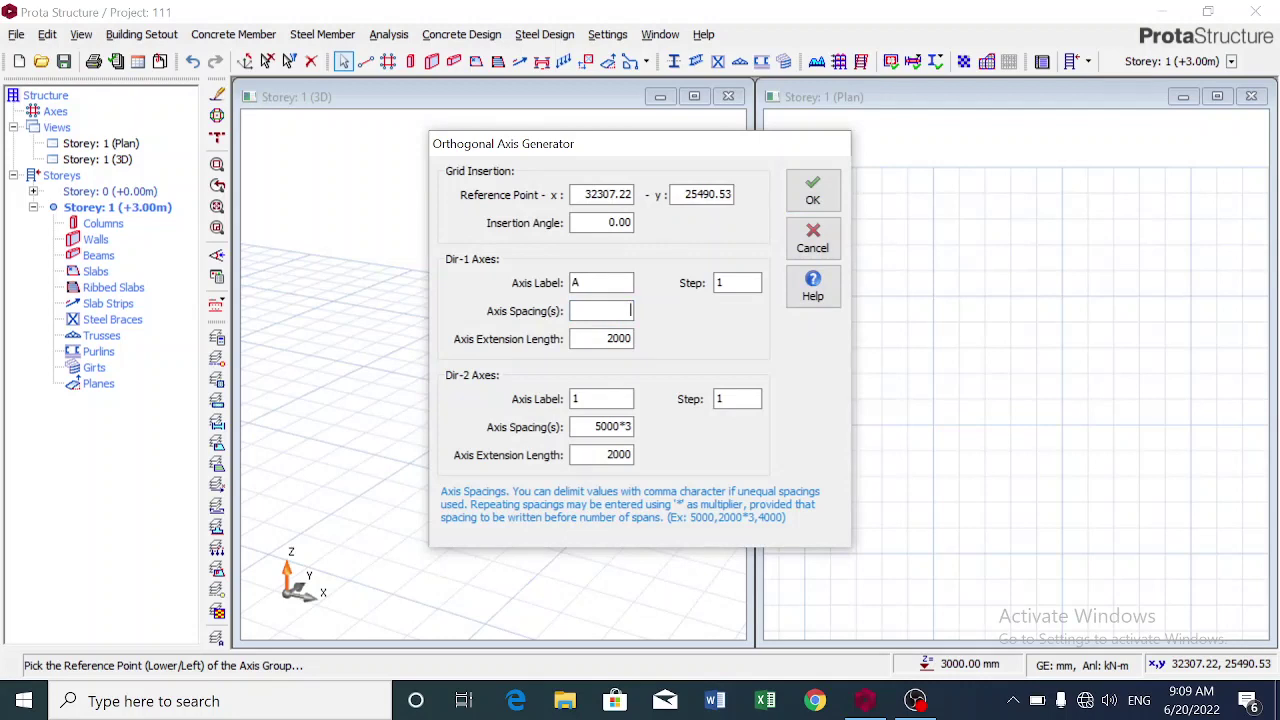
type("5000")
key("Tab")
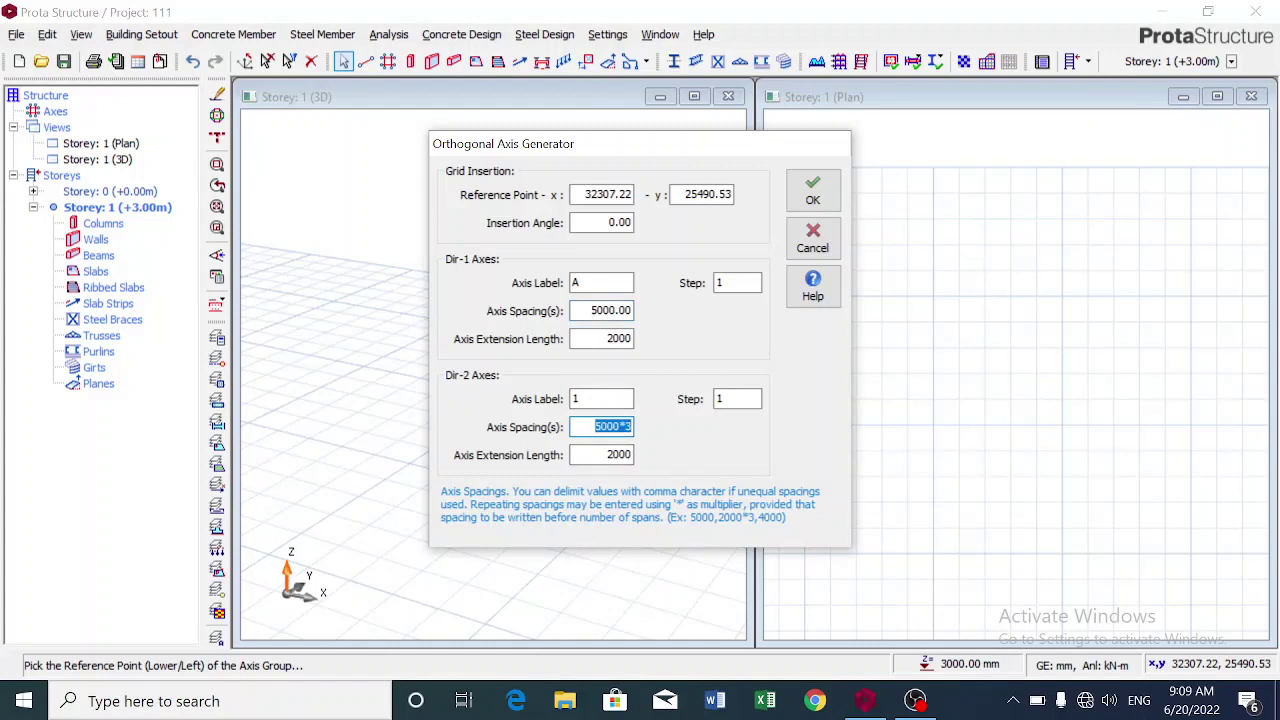
type("5000")
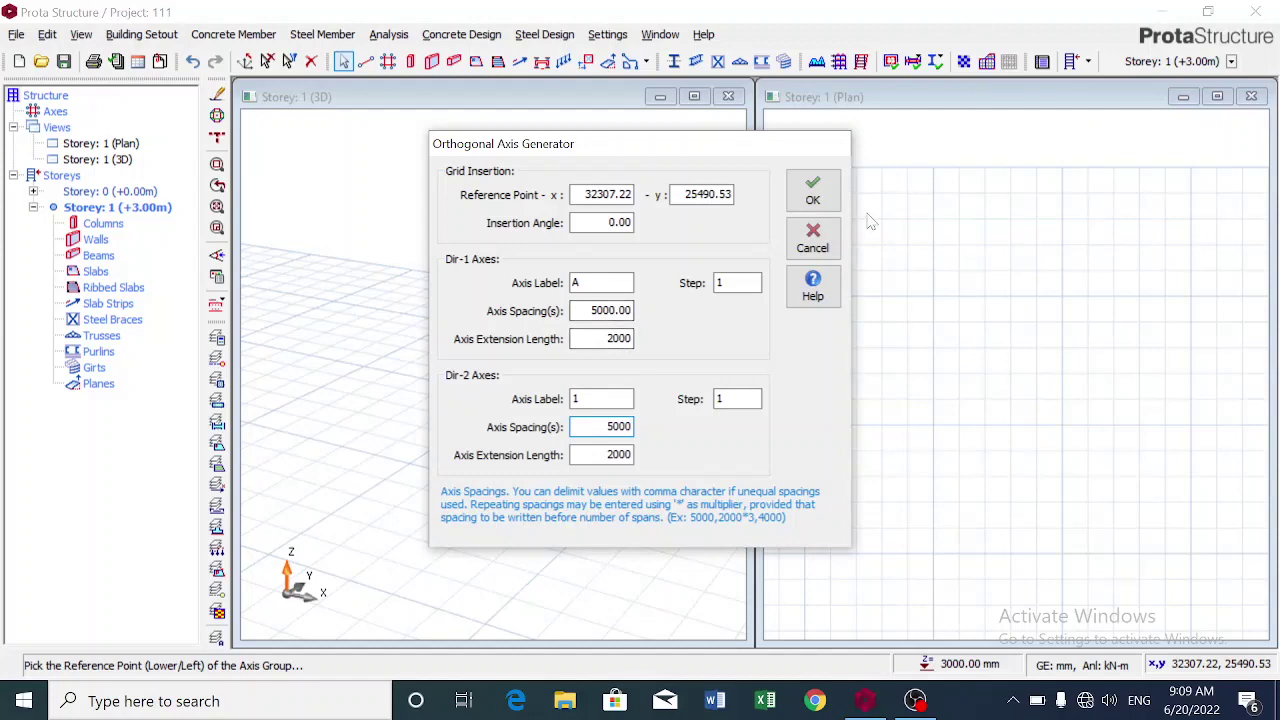
left_click(814, 195)
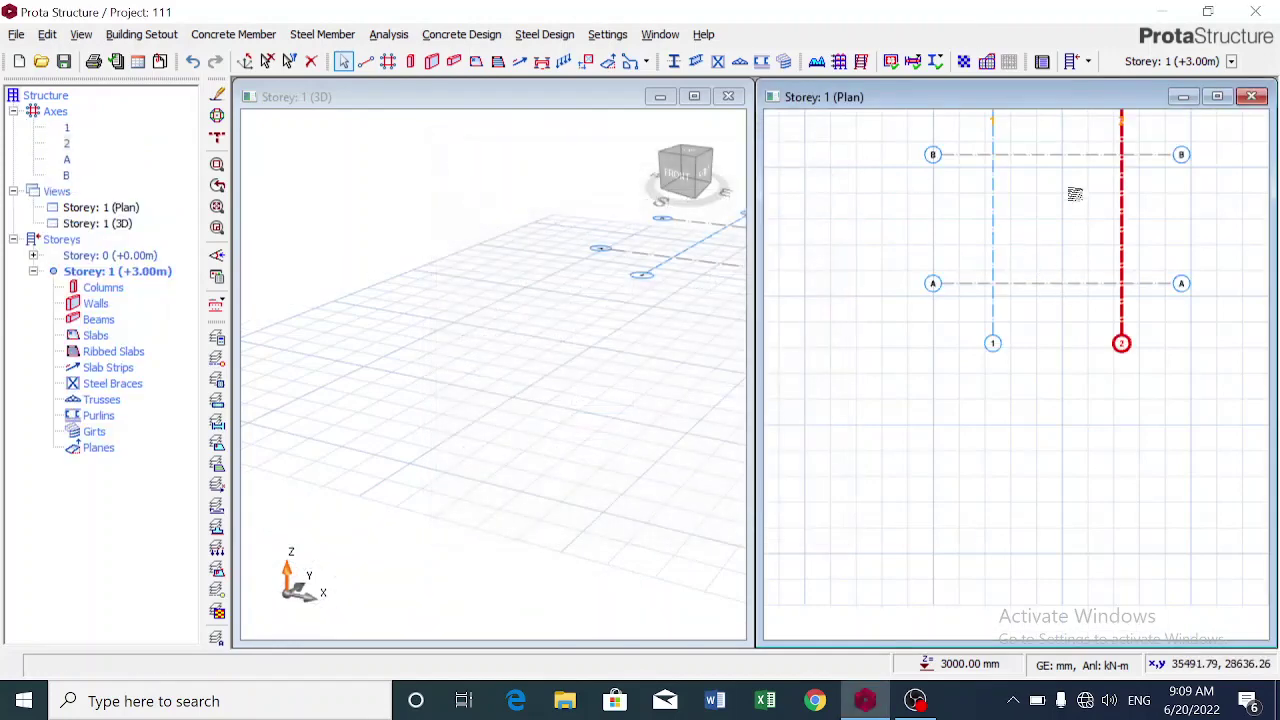
scroll(1066, 126, "down", 2)
scroll(1065, 127, "up", 2)
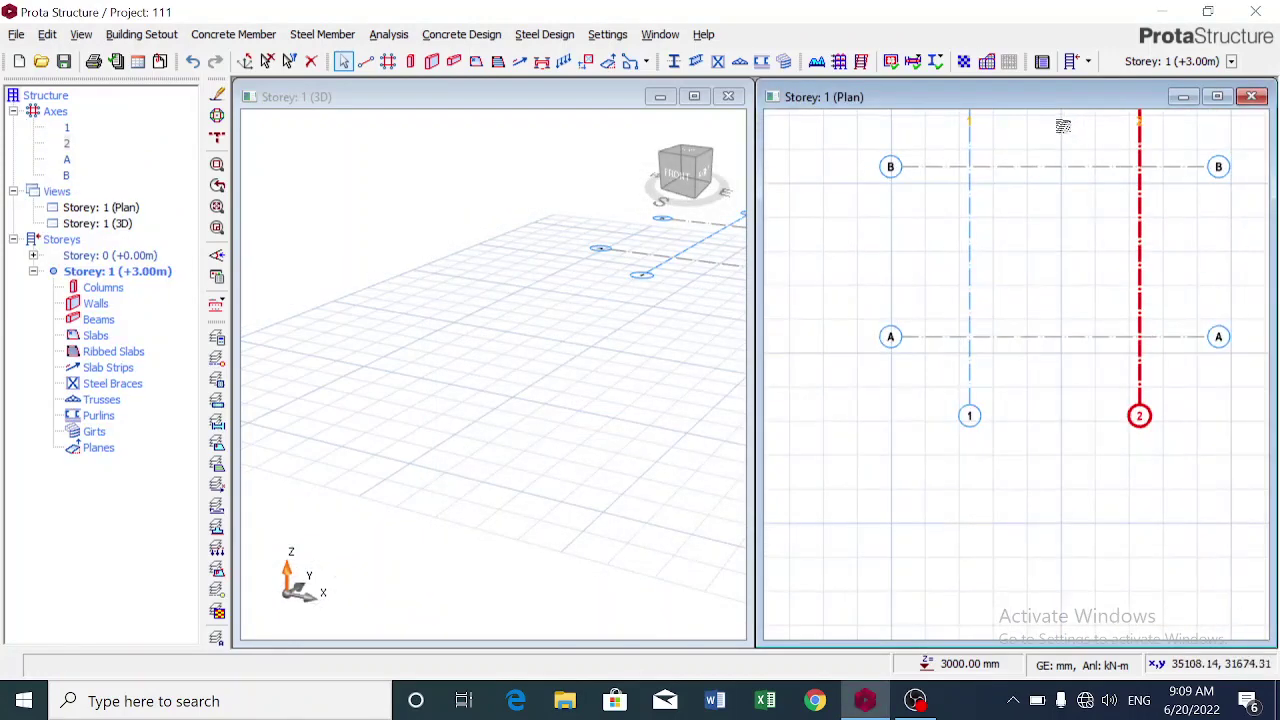
scroll(470, 408, "down", 5)
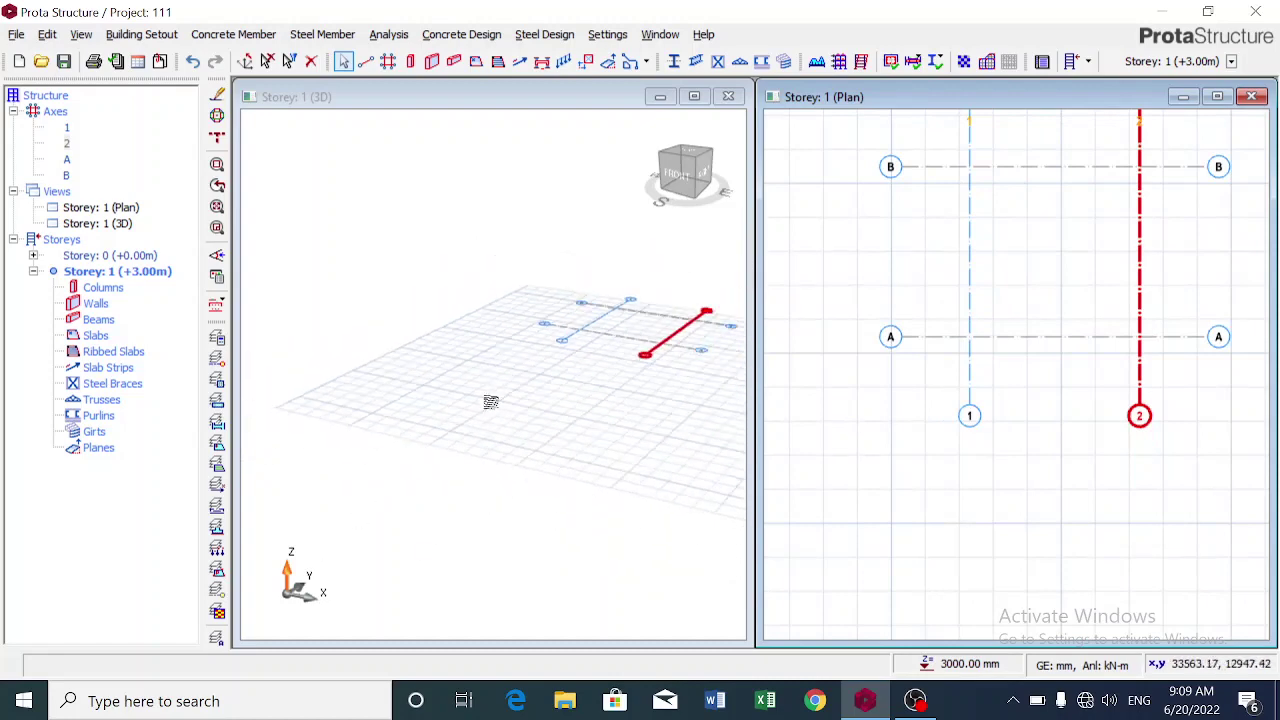
scroll(705, 380, "up", 3)
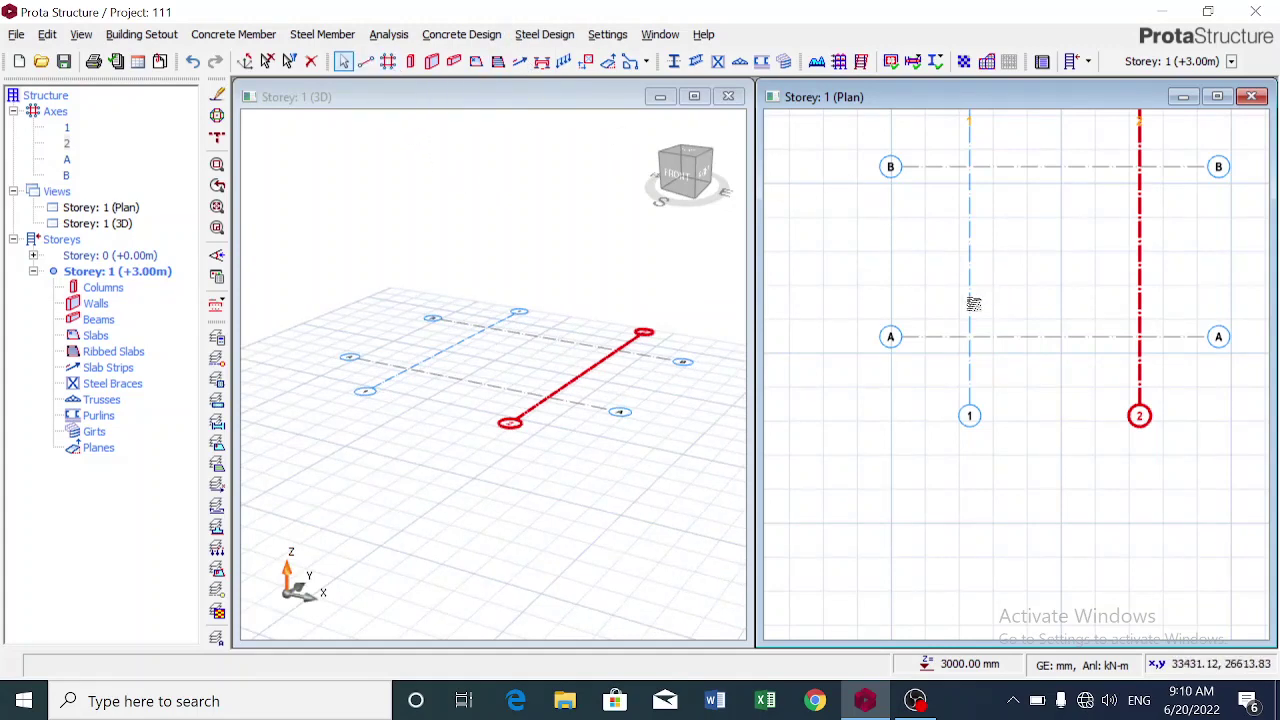
Offset axis 1 by 1000 mm to create the parallel axis 3.
left_click(968, 240)
right_click(970, 238)
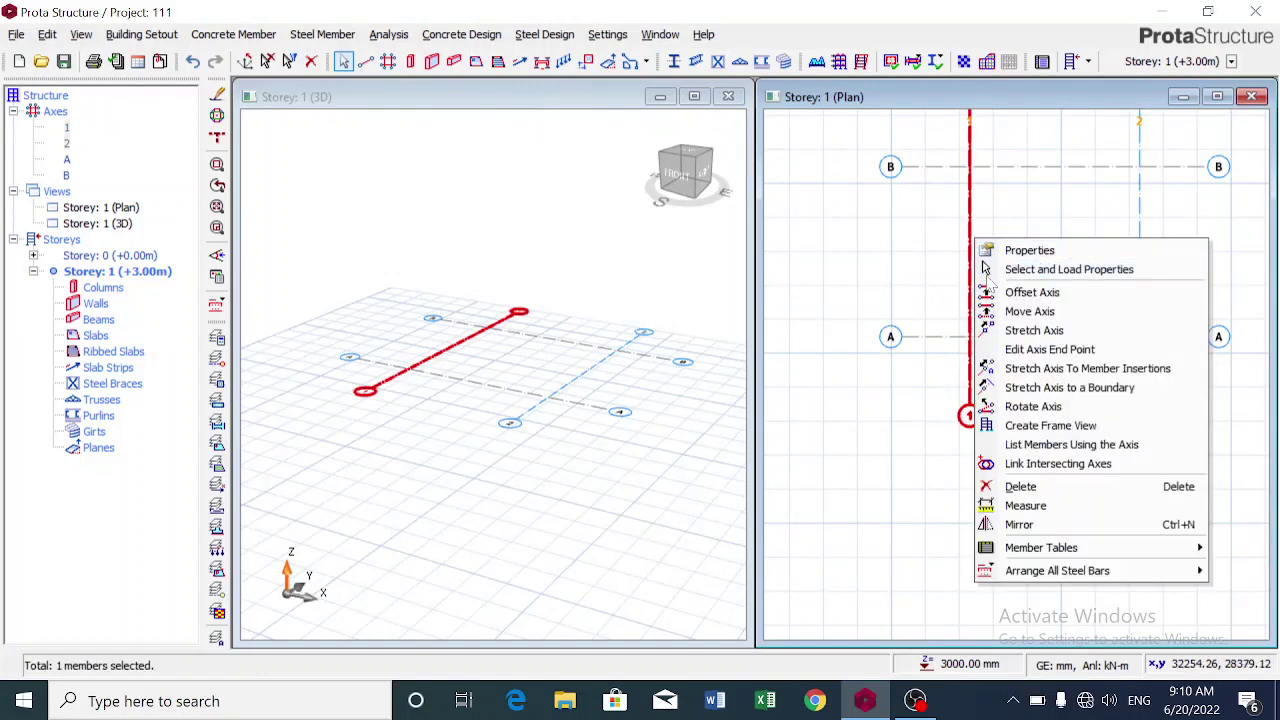
left_click(1003, 292)
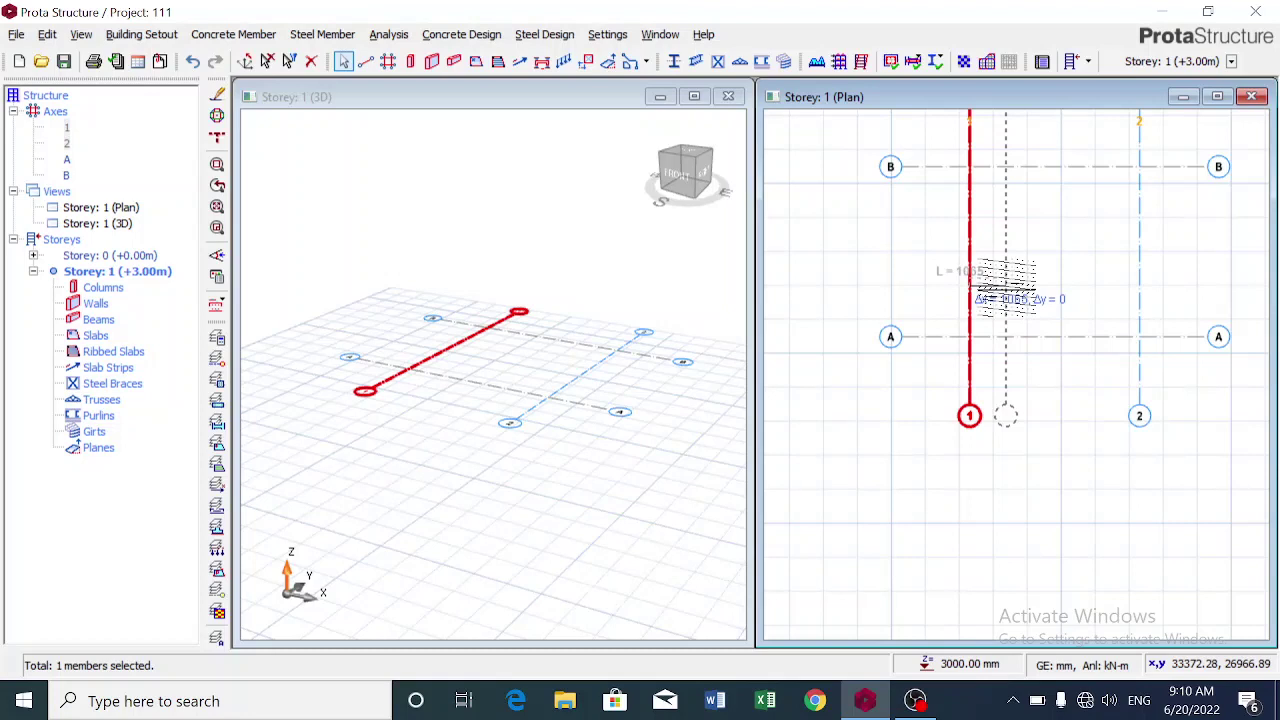
key("Tab")
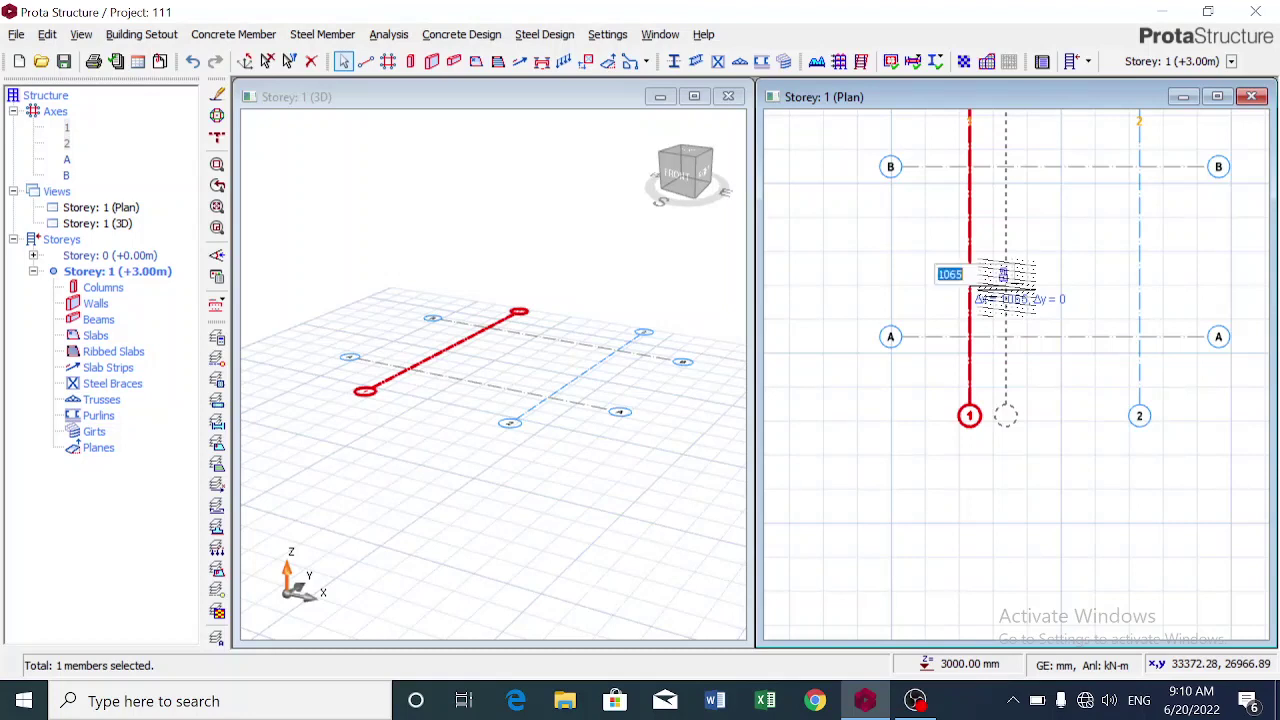
key("BackSpace")
type("1")
key("BackSpace")
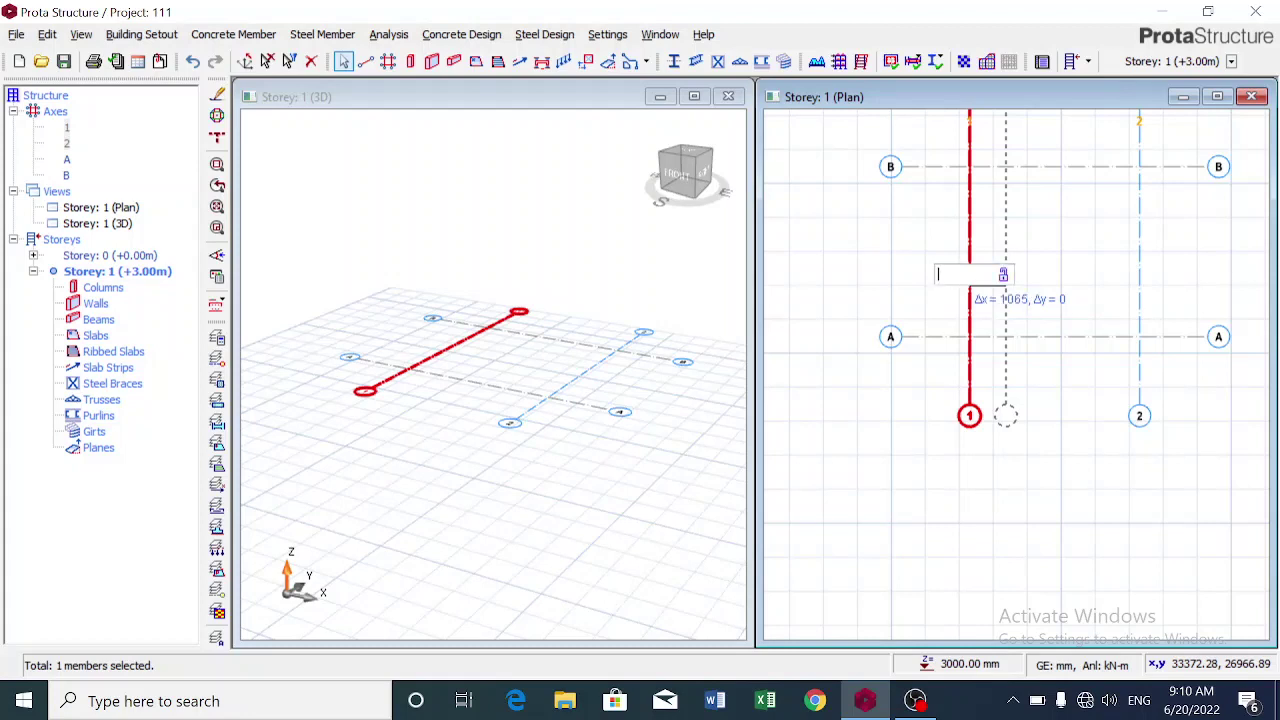
type("1000")
key("Return")
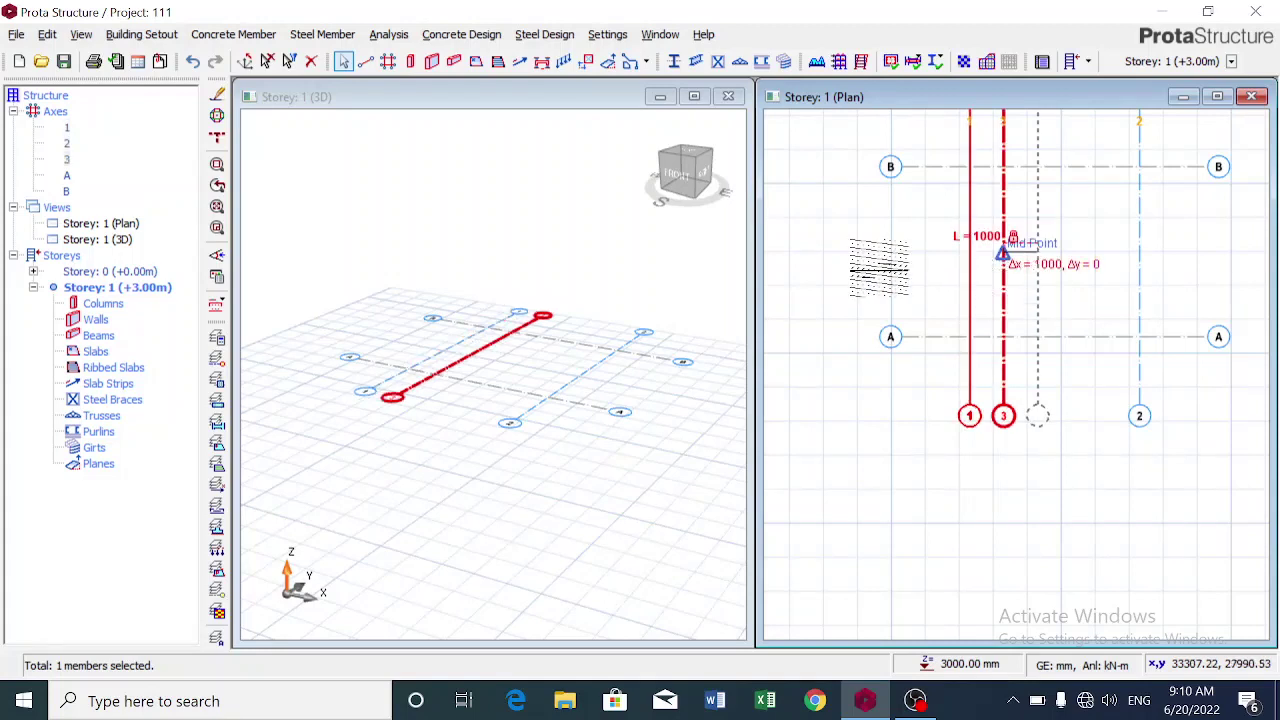
Offset axis 2 by -1000 mm to create the parallel axis 4.
left_click(1139, 281)
right_click(1139, 281)
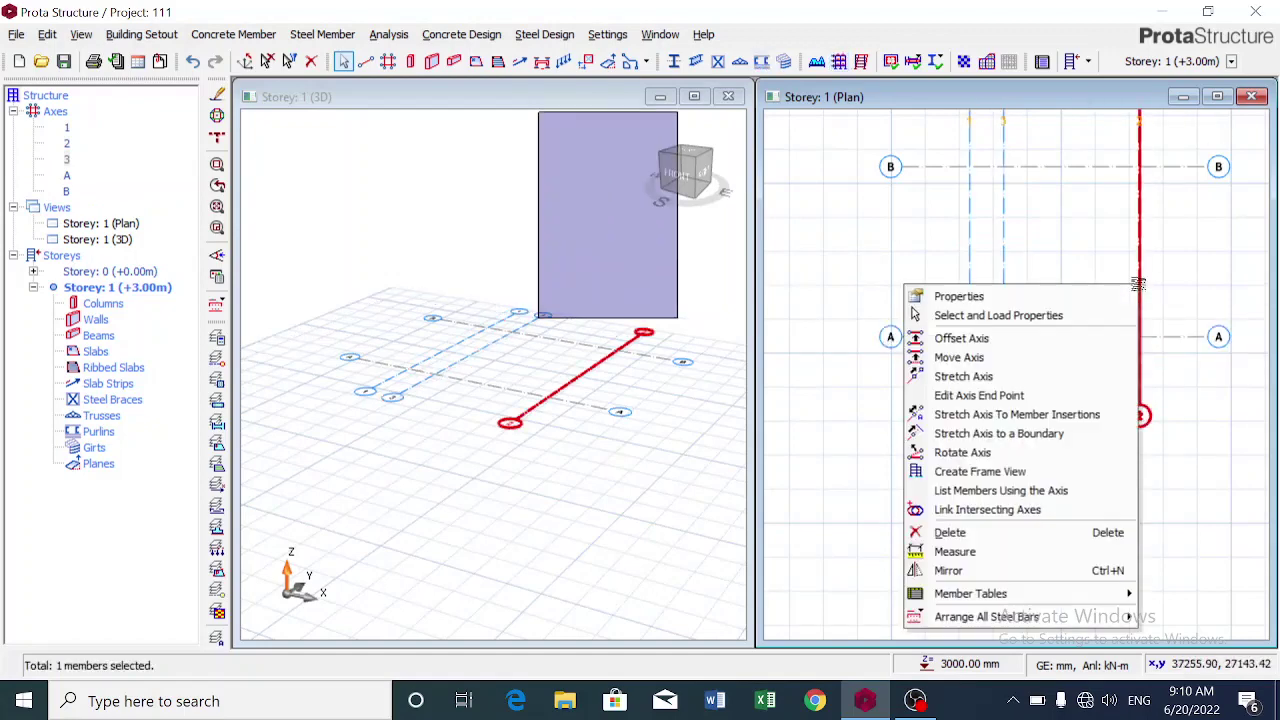
left_click(986, 338)
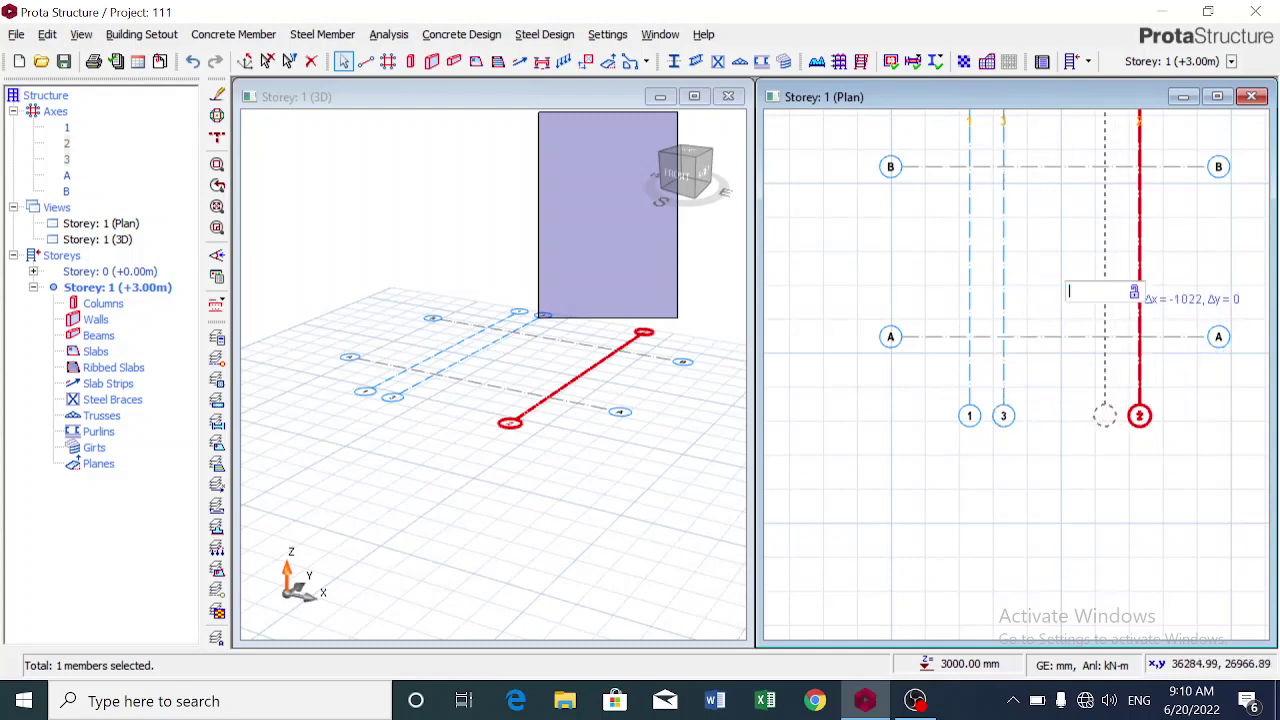
type("-1000")
key("Return")
key("Escape")
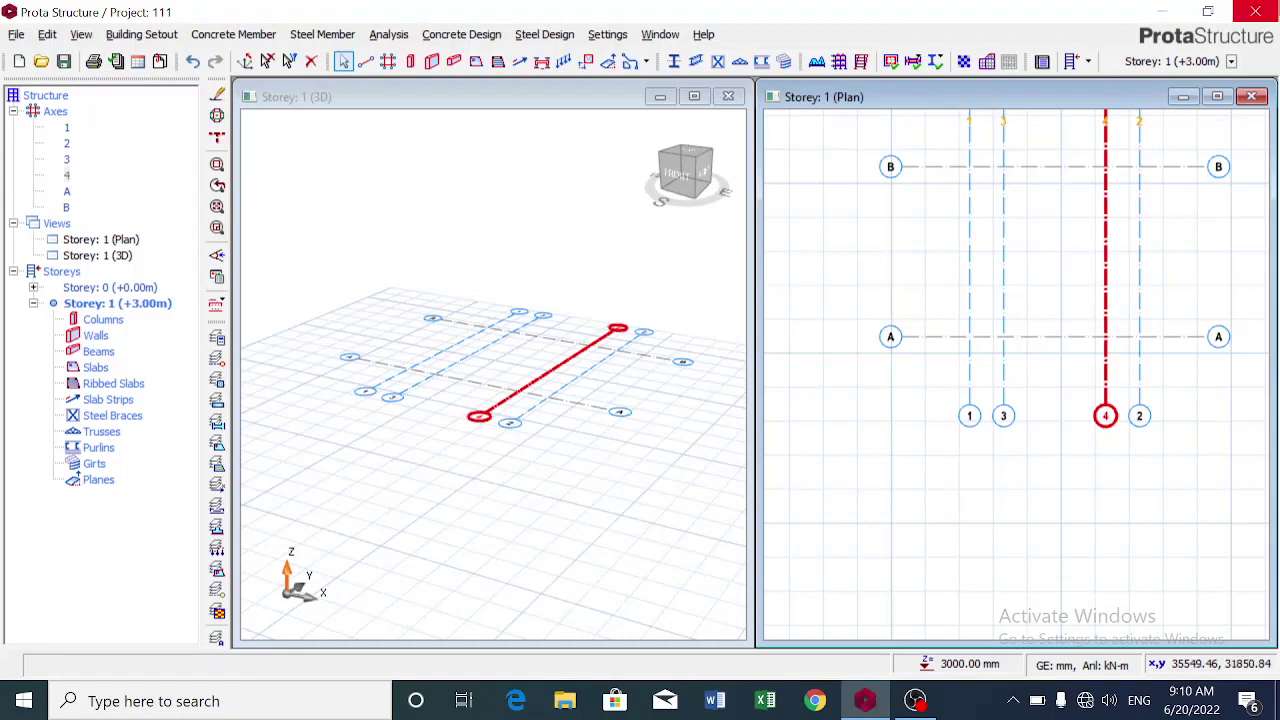
Set the column section size to 225 × 225 mm (b1 and b2).
left_click(414, 63)
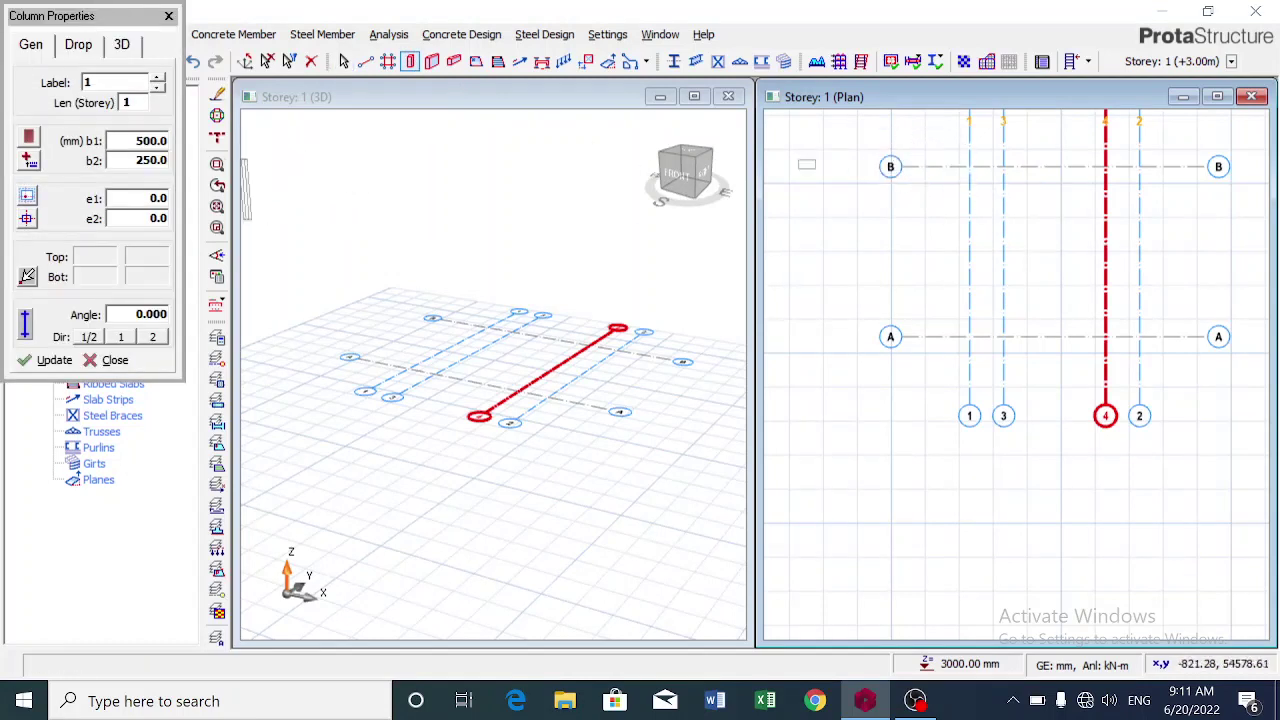
double_click(140, 140)
key("BackSpace")
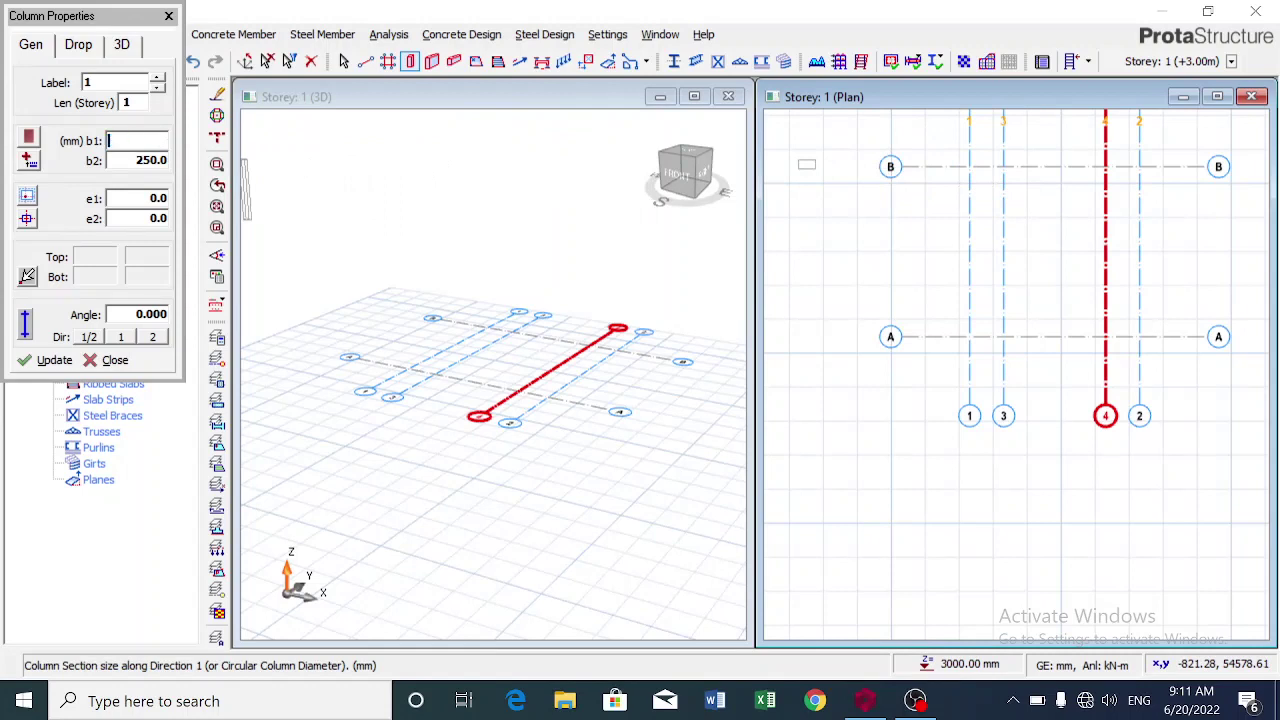
type("225")
key("Tab")
type("225")
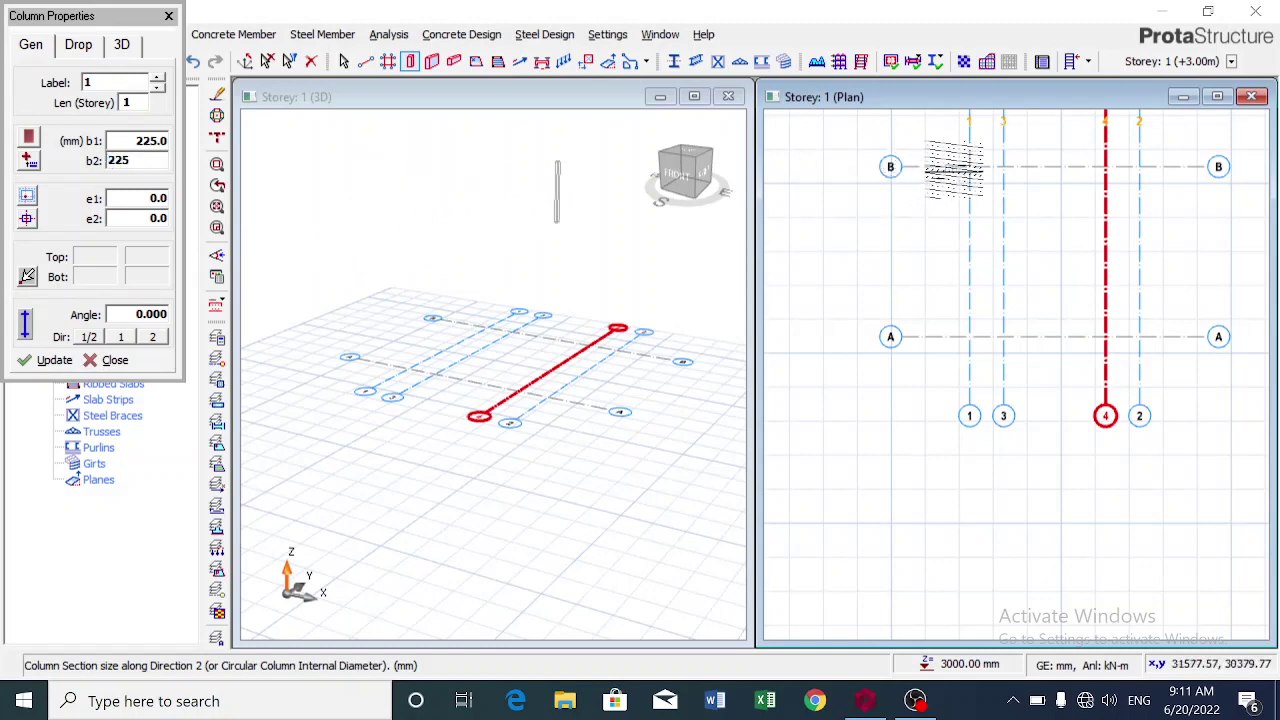
Place columns at the grid intersections 1/B, 2/B, 1/A and 2/A.
left_click(969, 166)
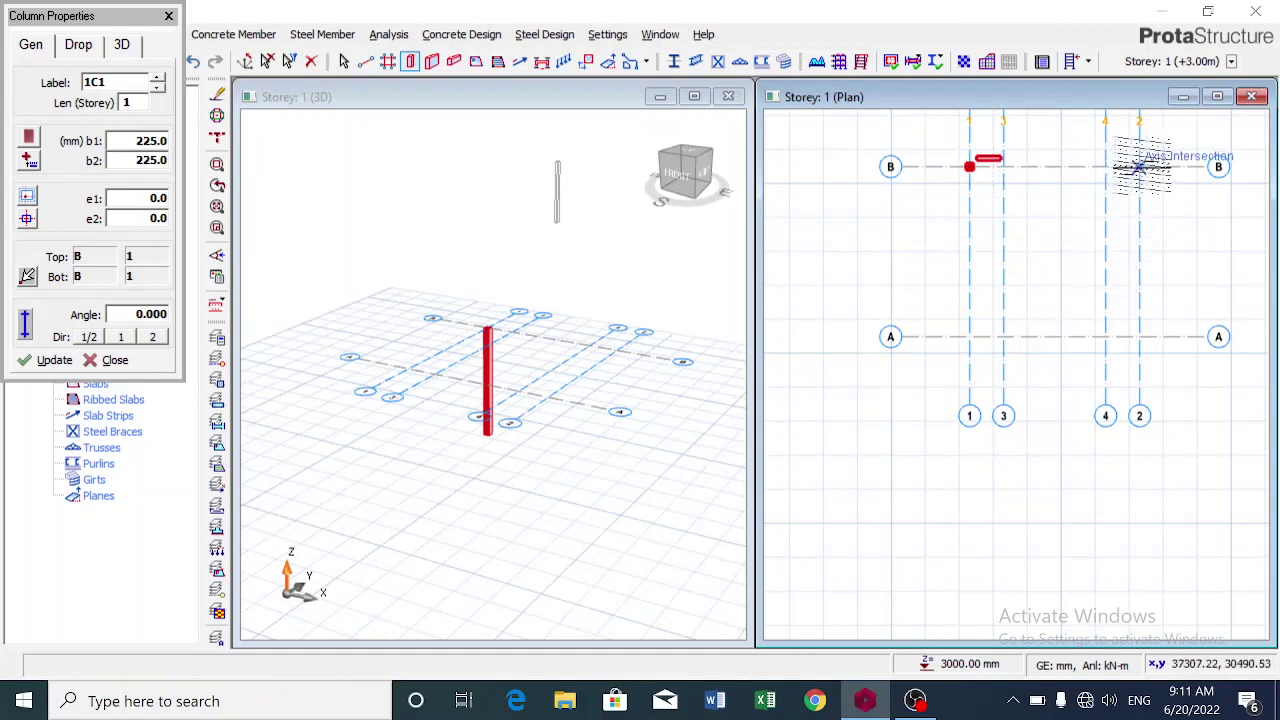
left_click(1140, 166)
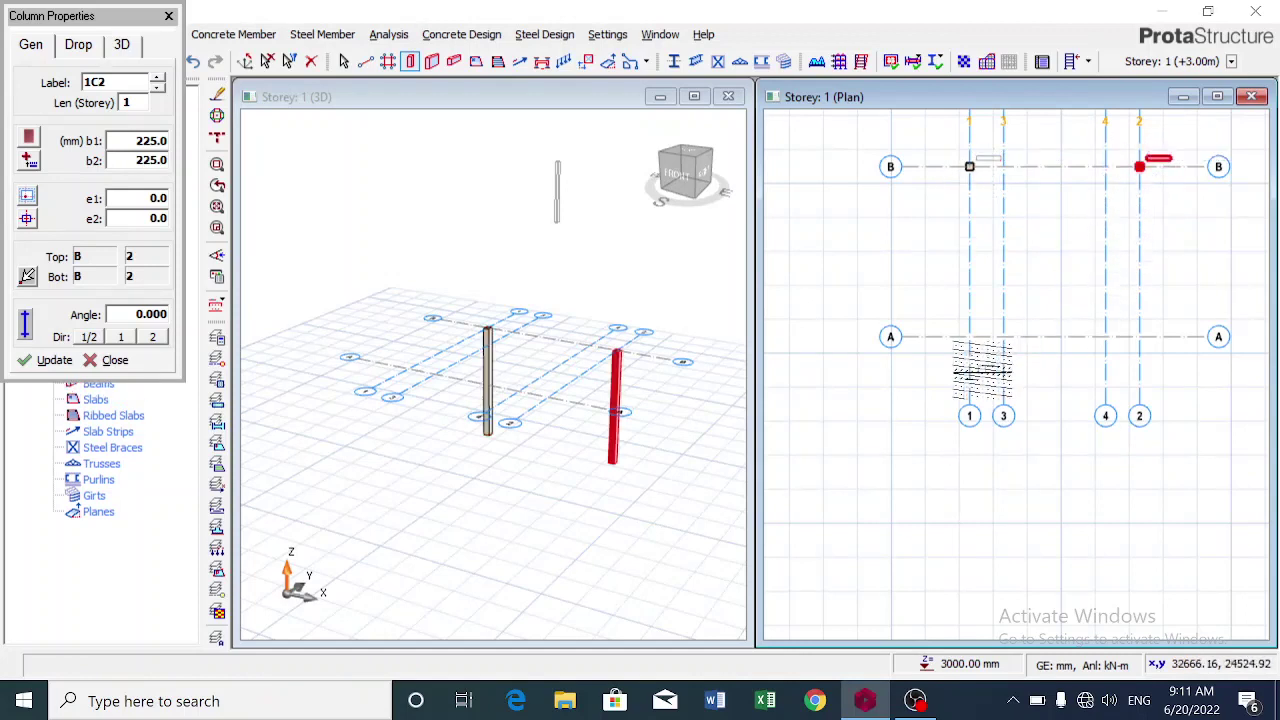
left_click(969, 336)
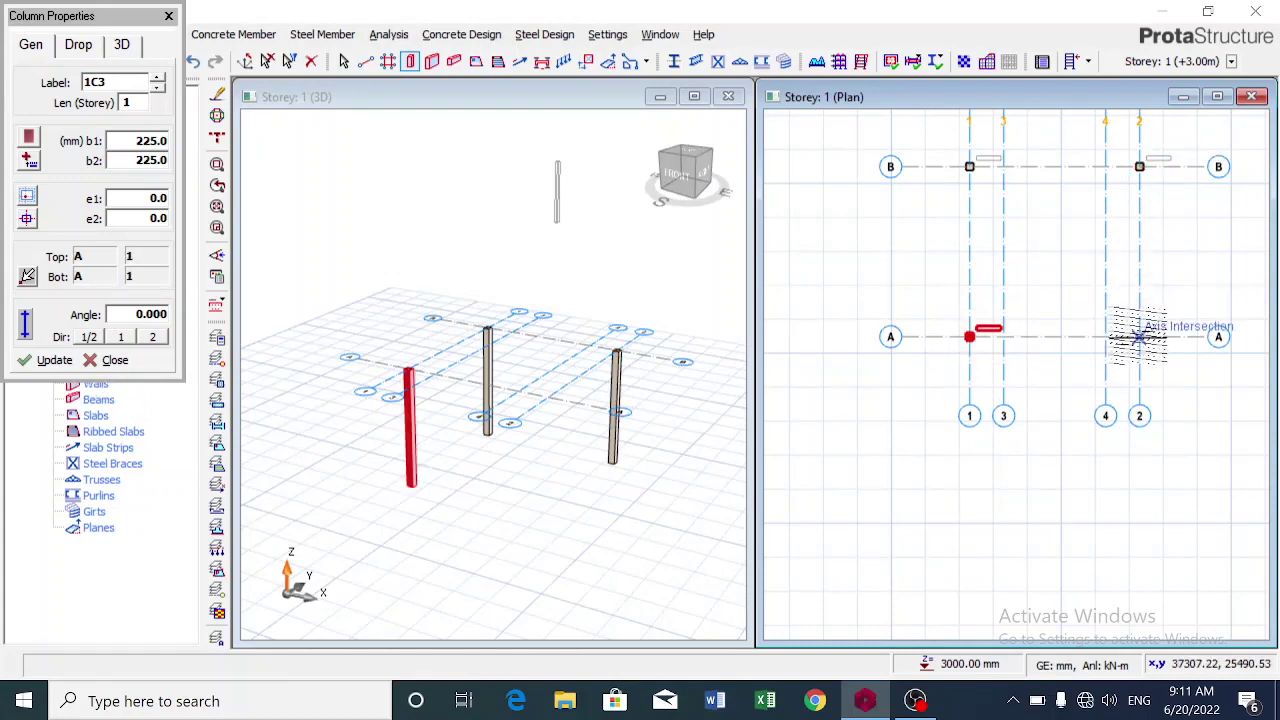
left_click(1139, 336)
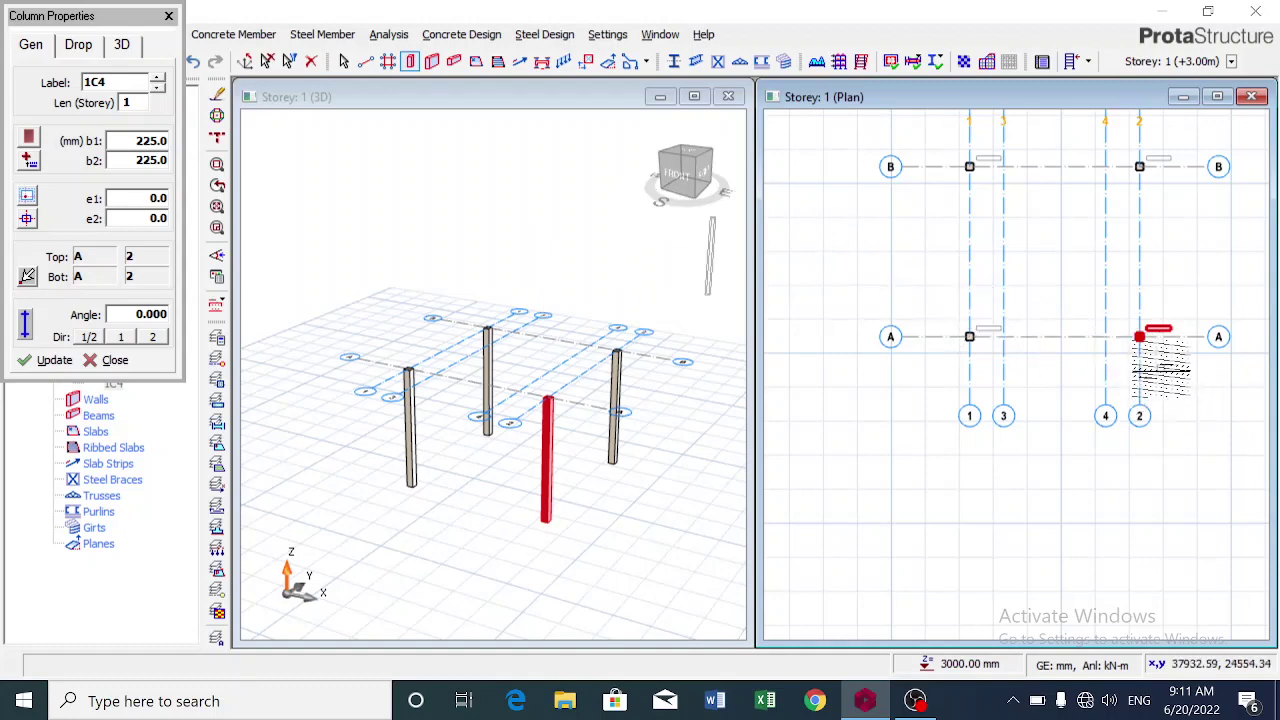
right_click(1158, 366)
In Column Properties, move column 1C4's bottom insertion point to A/4 and update.
left_click(945, 10)
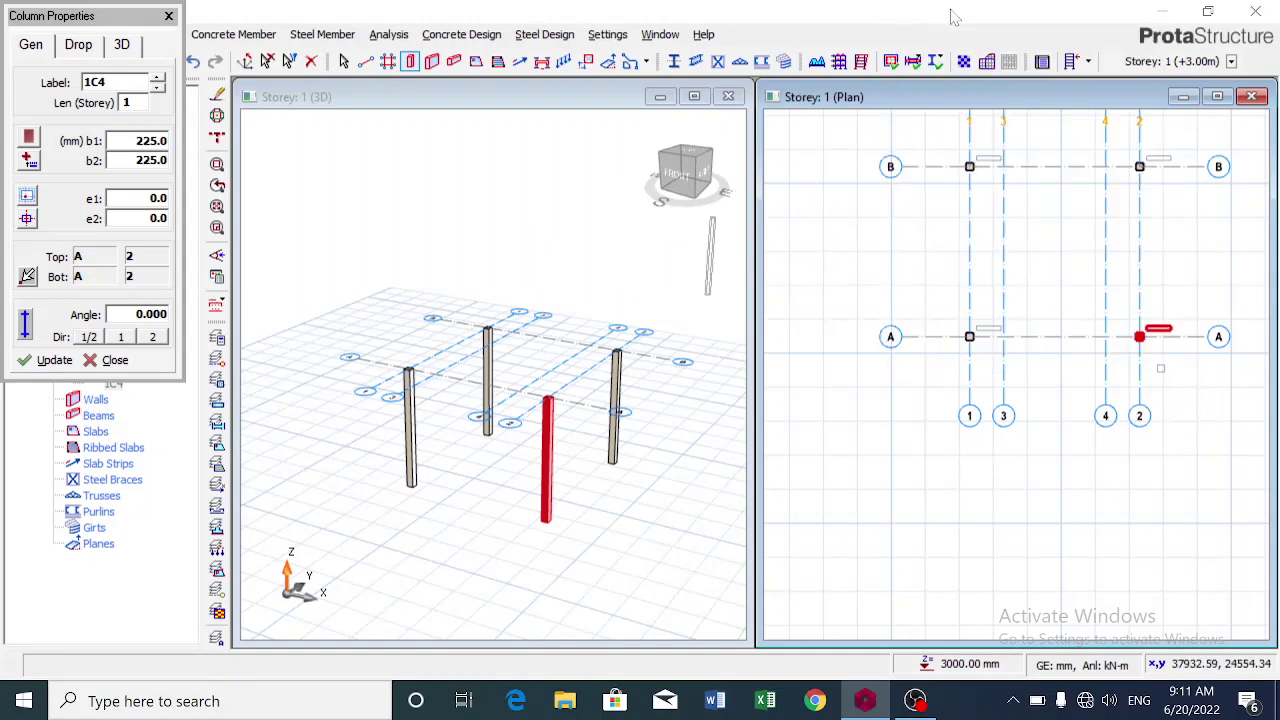
left_click(28, 277)
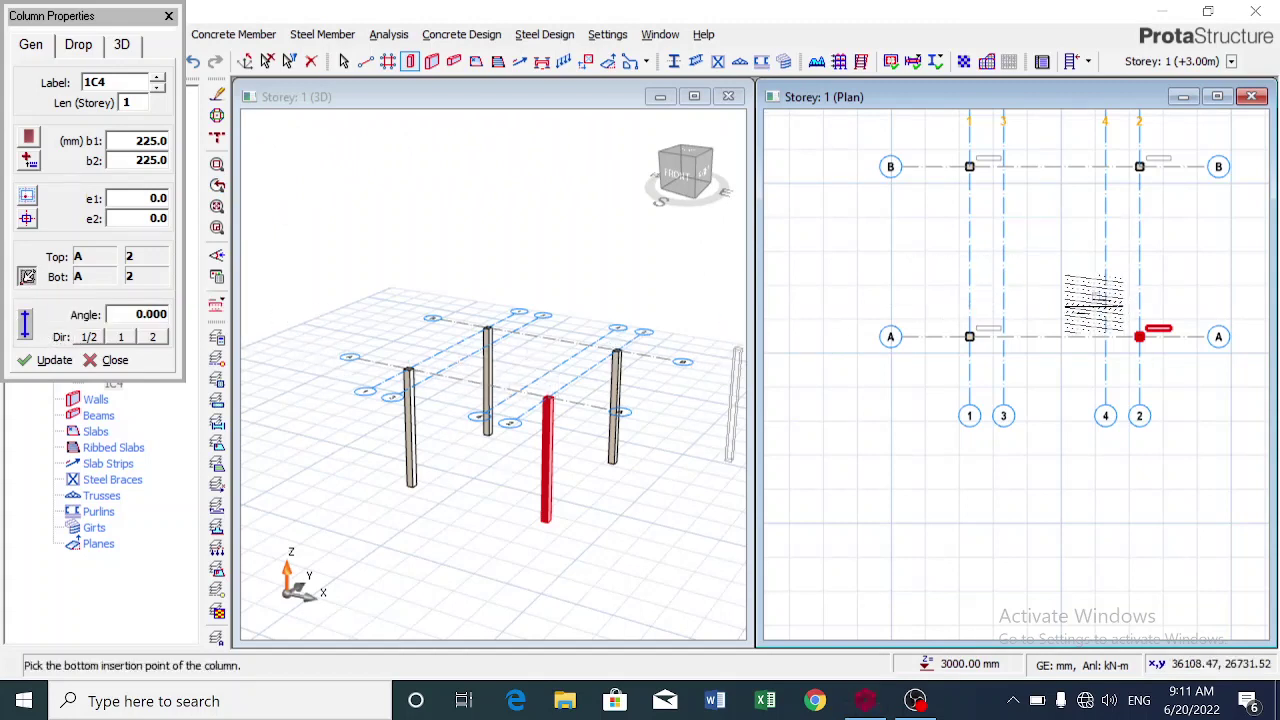
left_click(1105, 337)
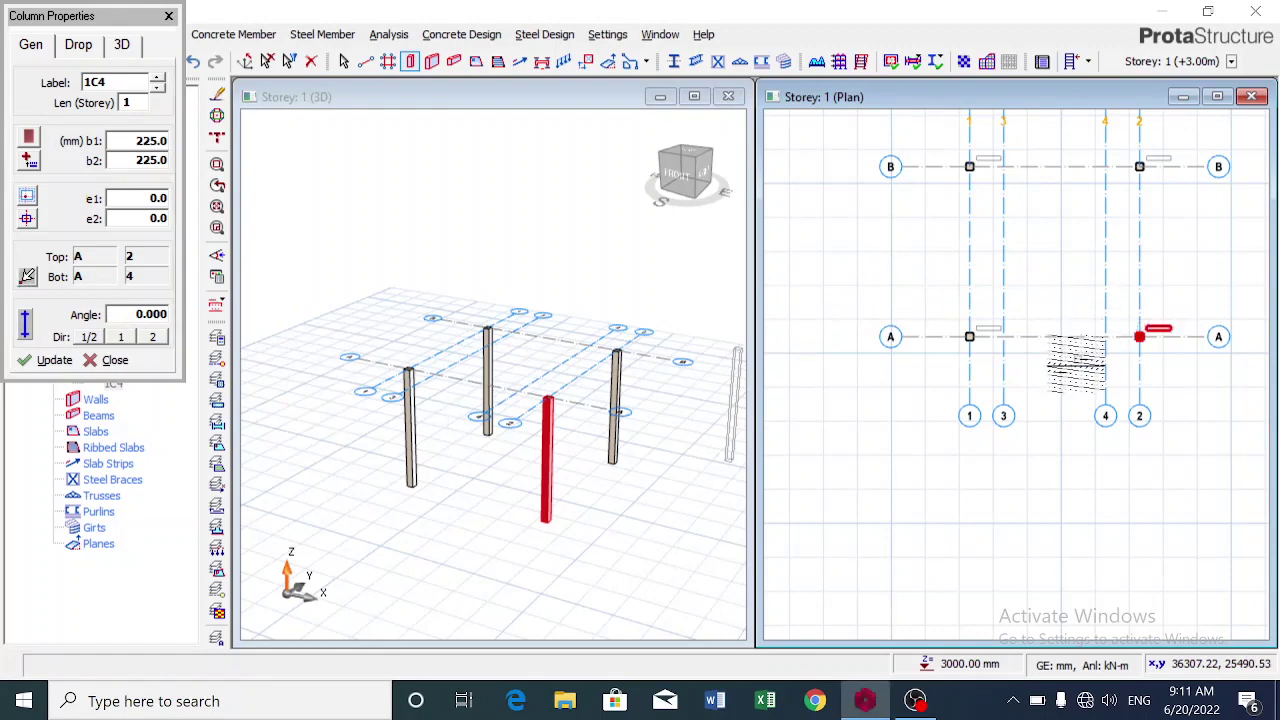
left_click(40, 362)
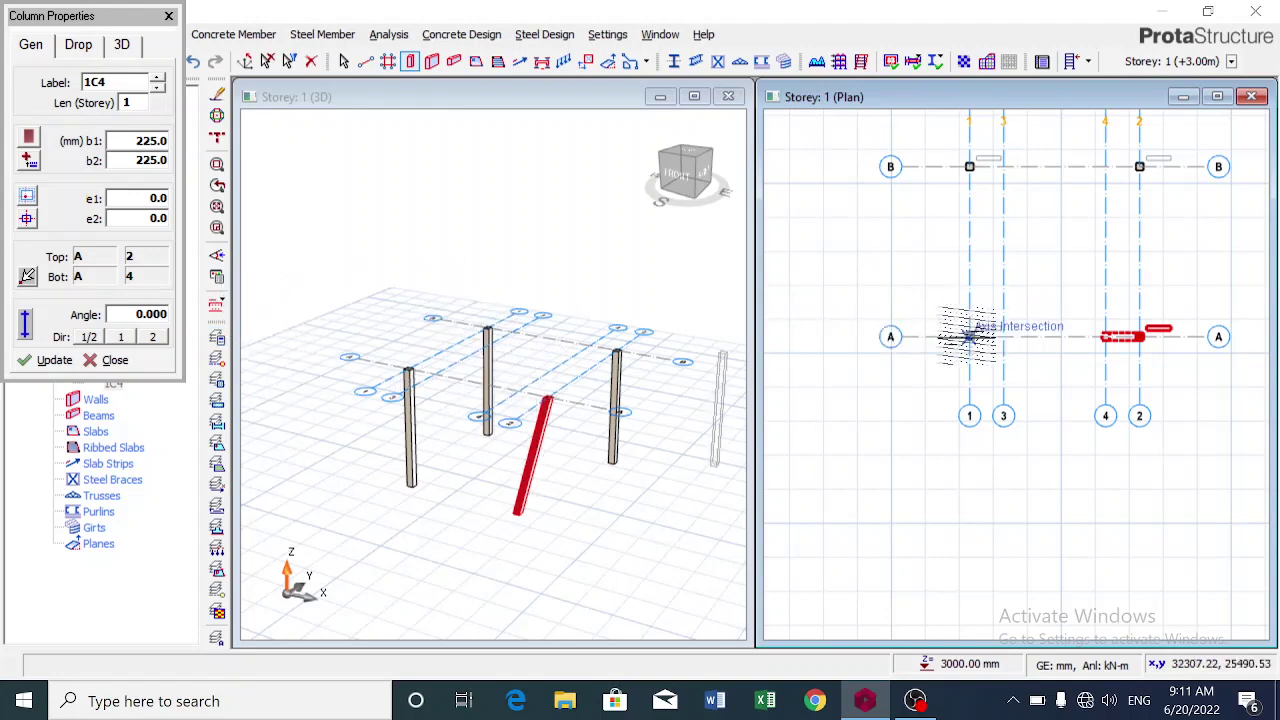
left_click(968, 337)
In Column Properties, pick A/3 as column 1C3's bottom insertion point and update.
key("Escape")
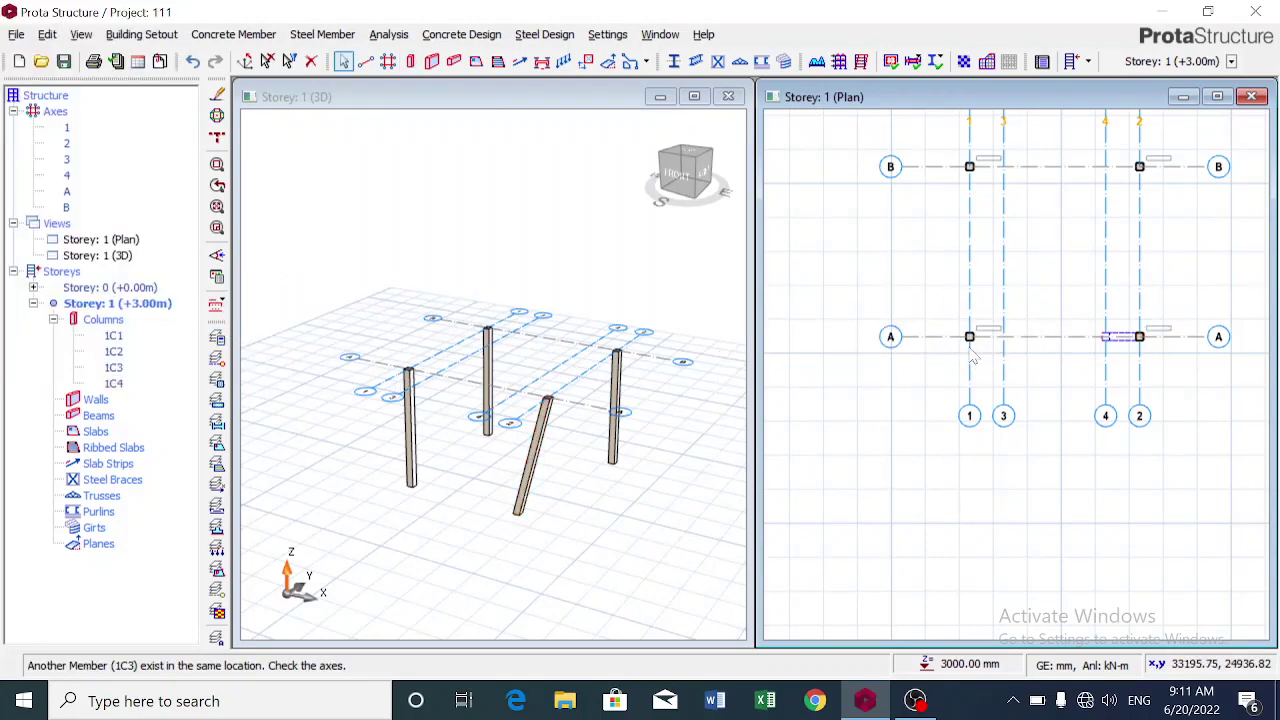
scroll(968, 337, "up", 3)
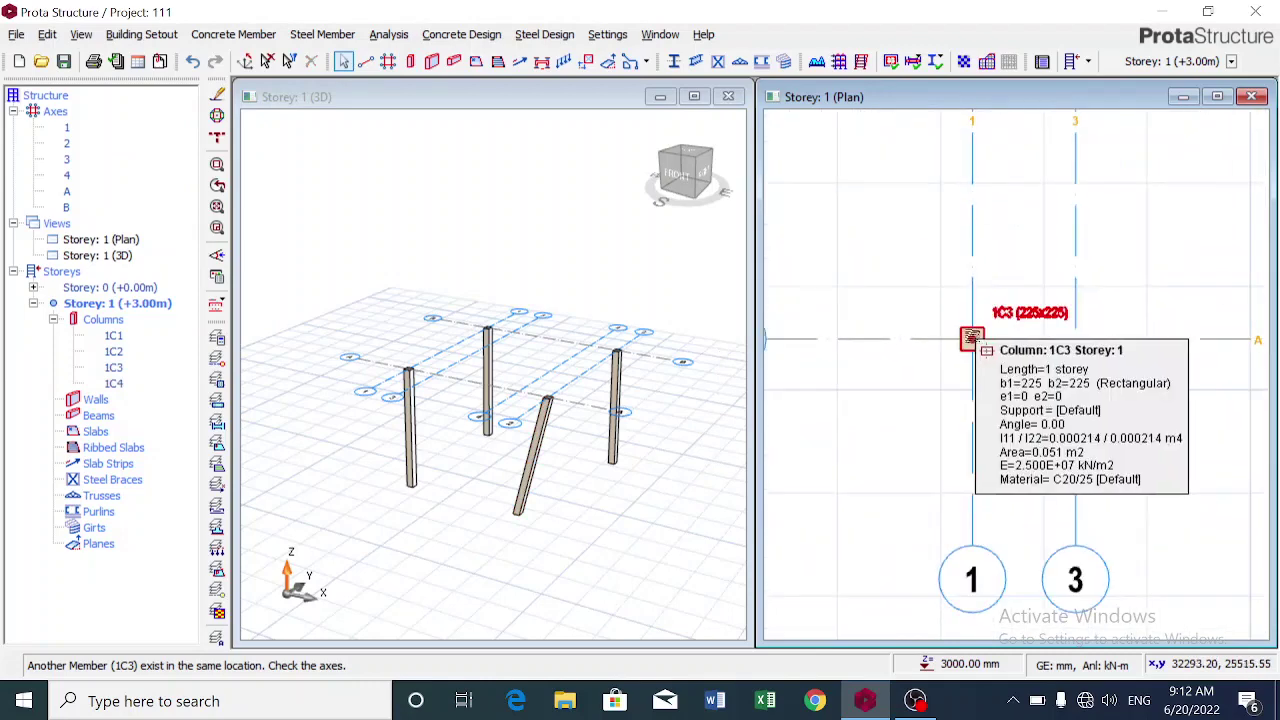
left_click(968, 337)
right_click(970, 338)
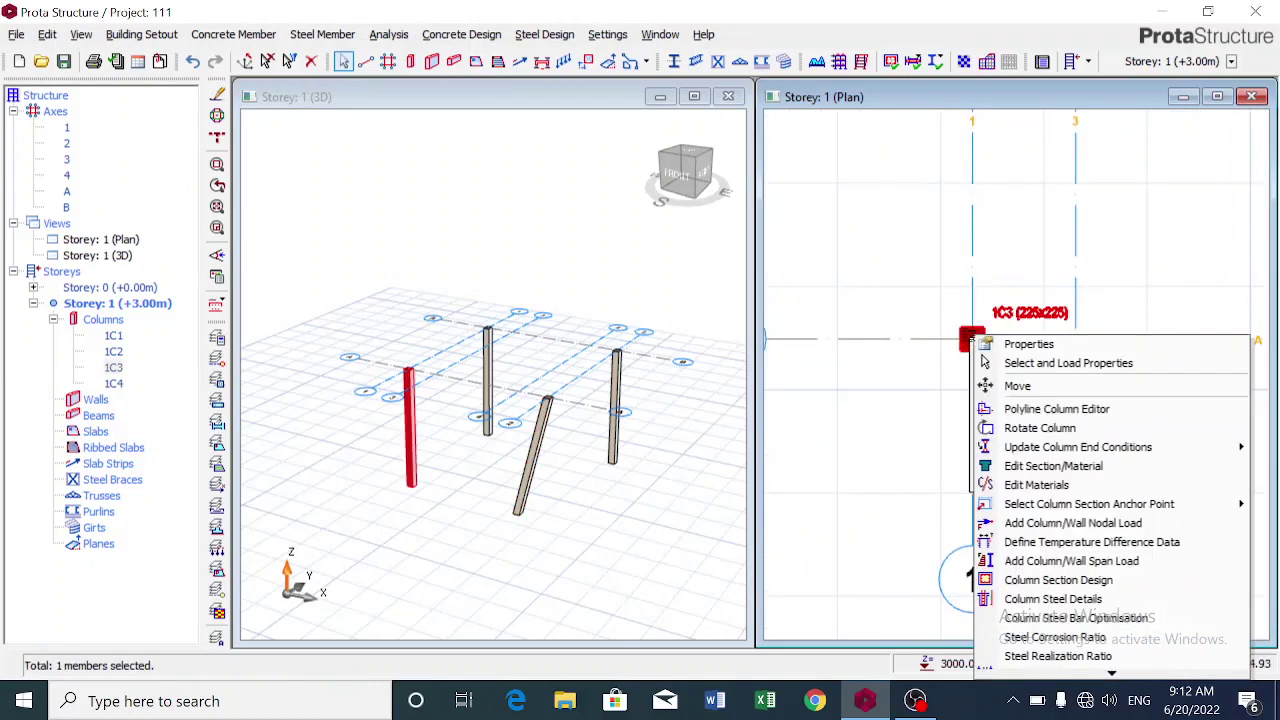
left_click(996, 345)
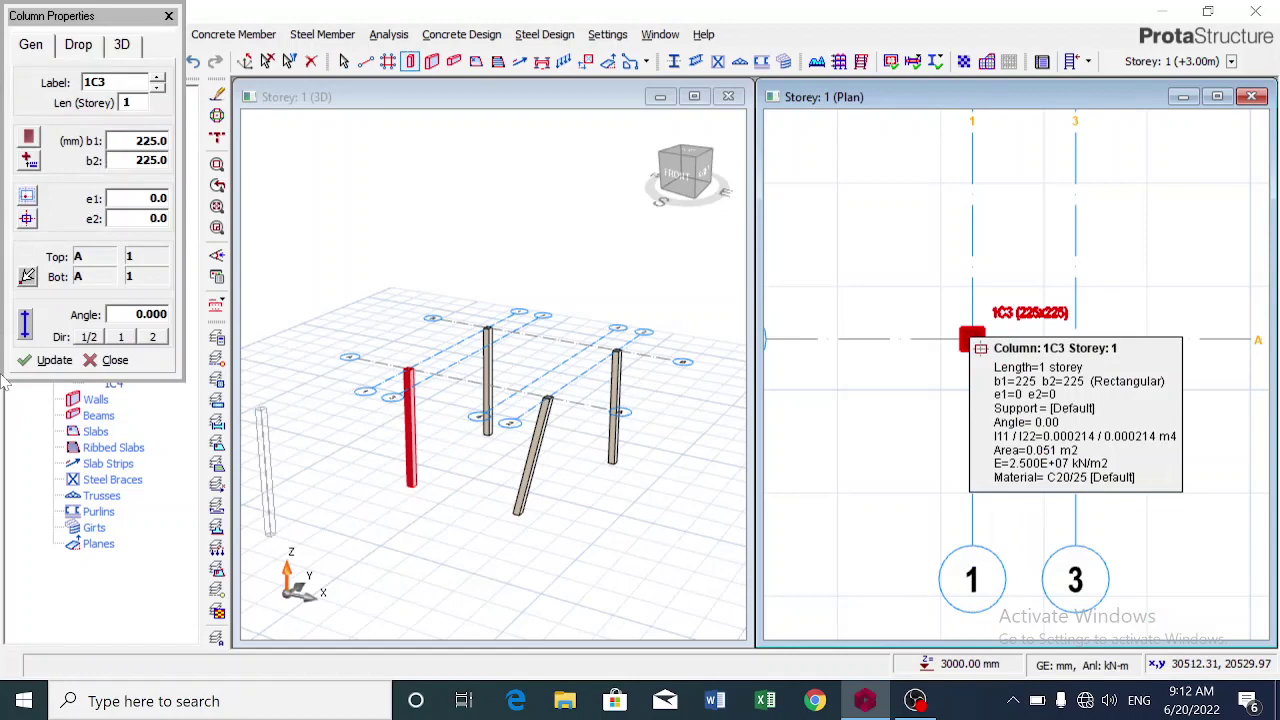
left_click(27, 278)
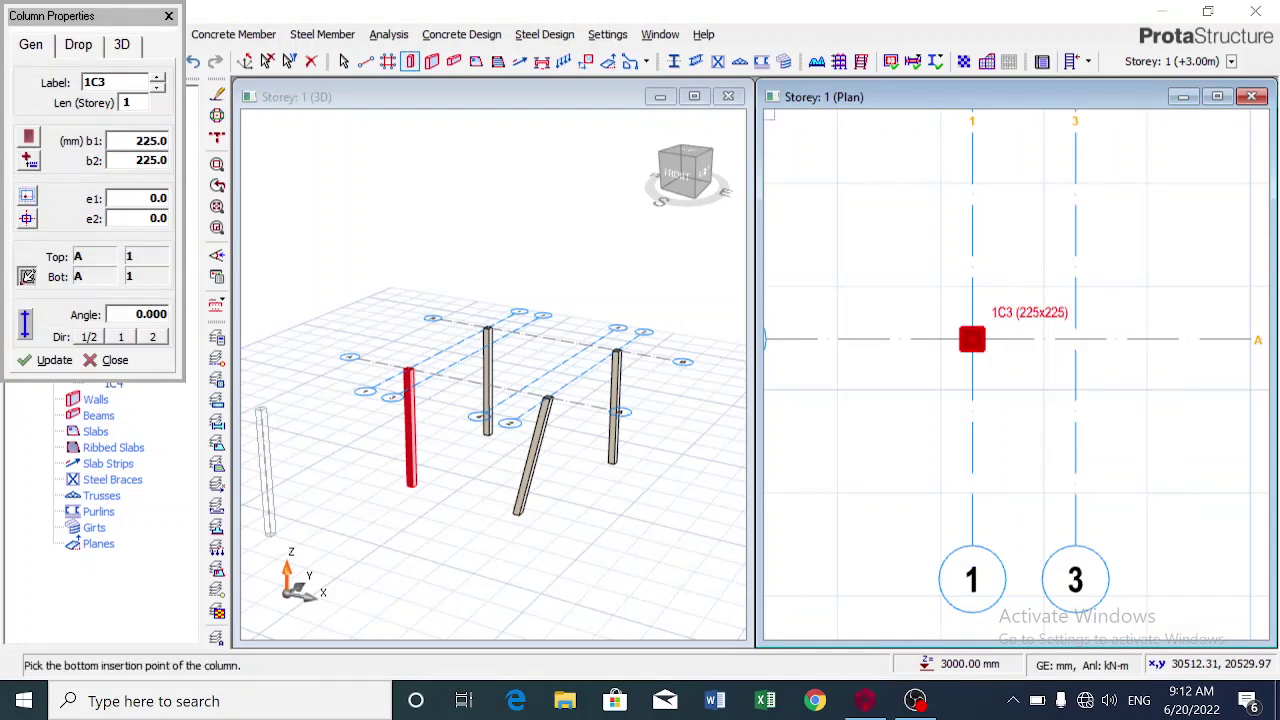
scroll(895, 394, "down", 3)
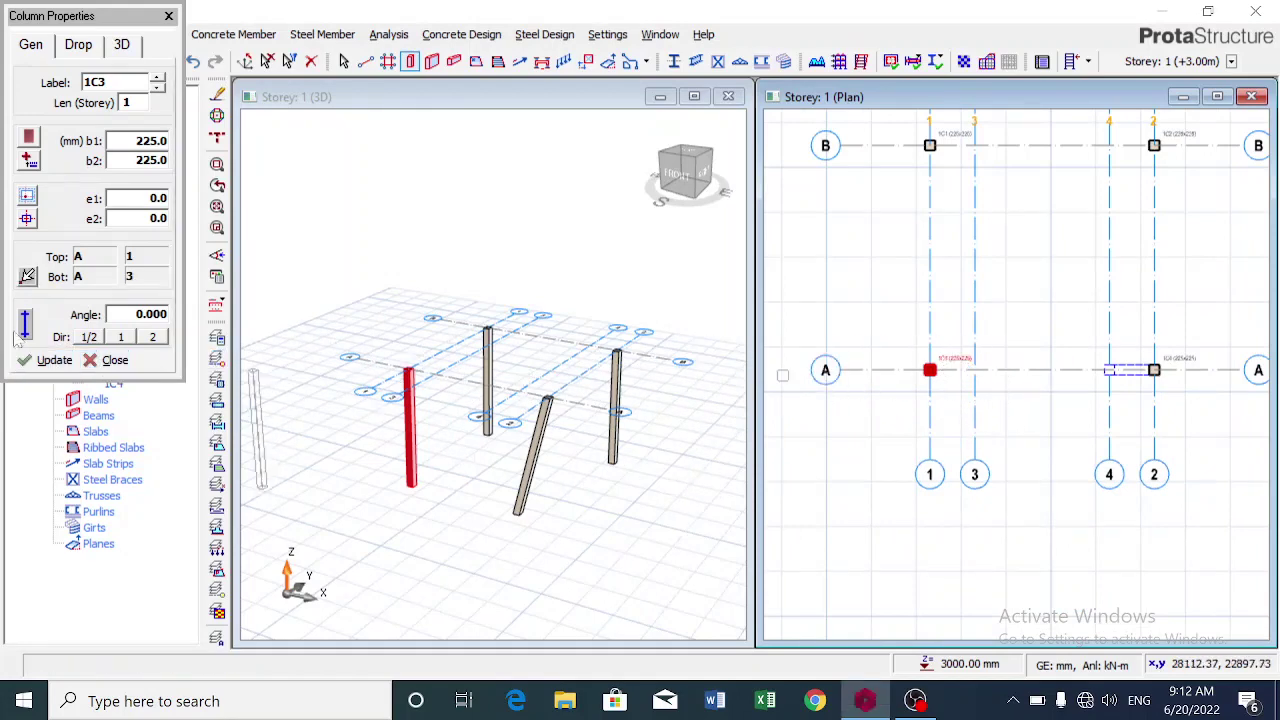
left_click(45, 362)
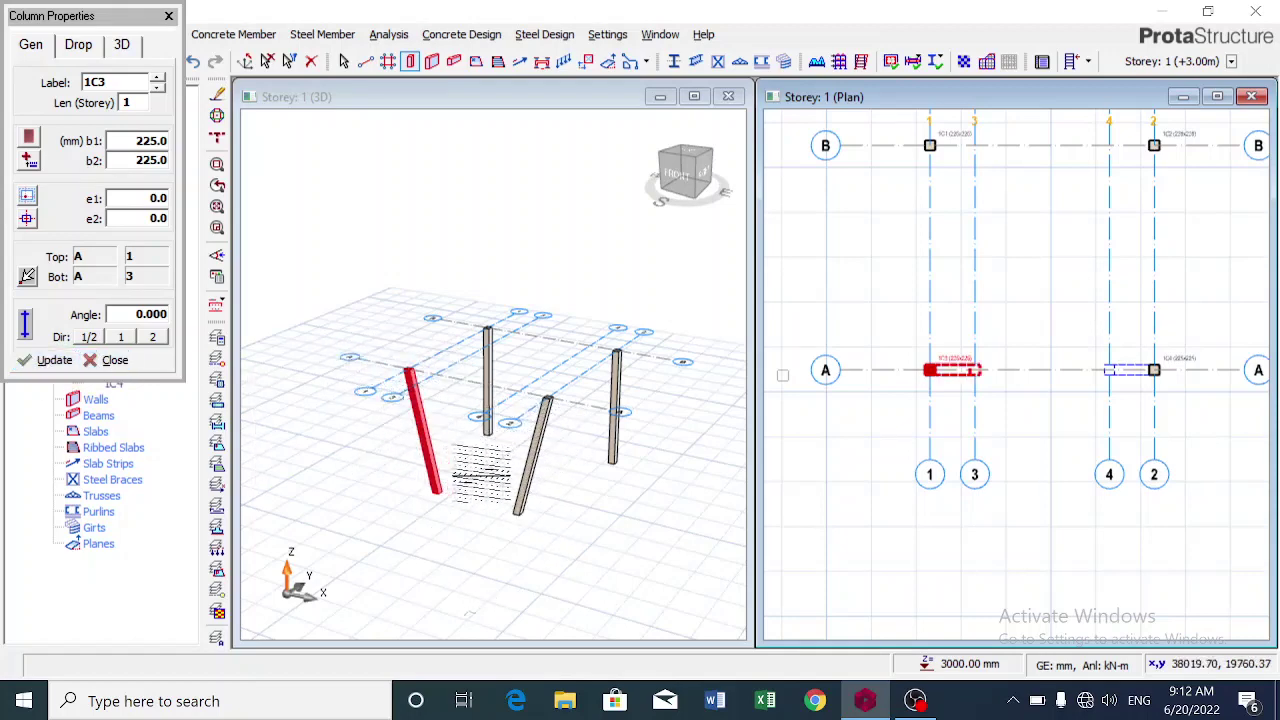
scroll(930, 145, "up", 3)
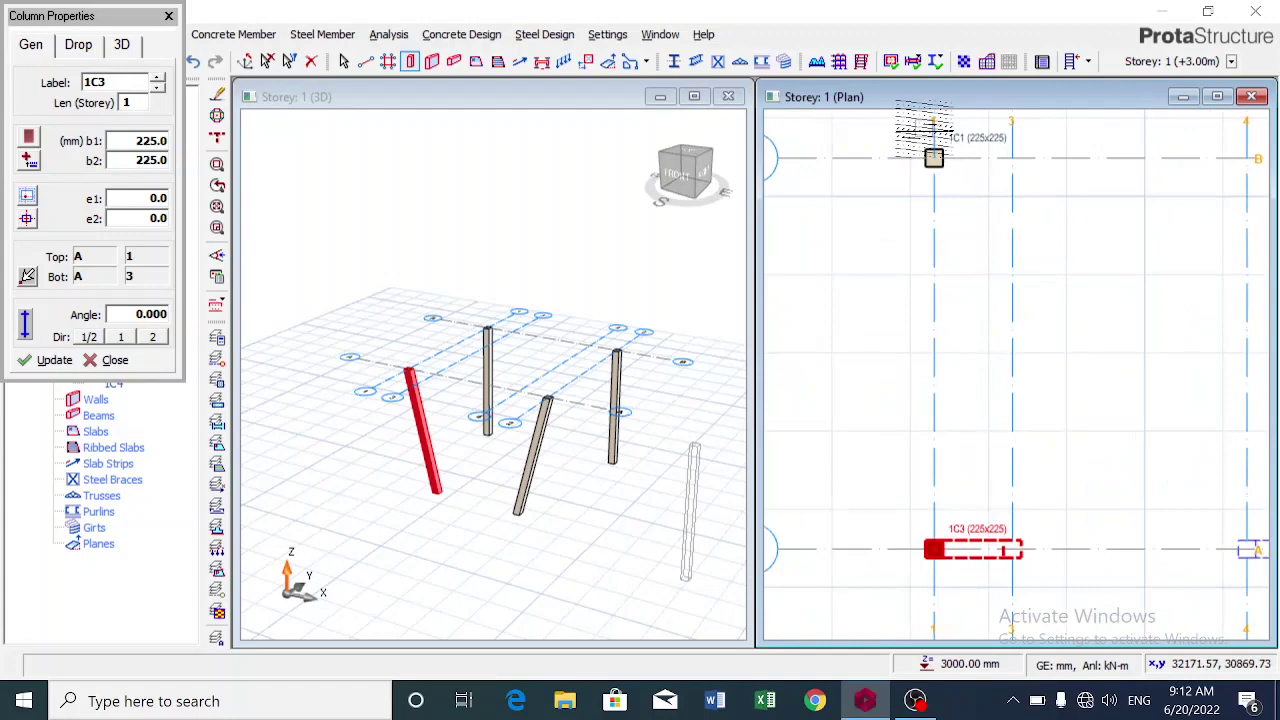
scroll(930, 145, "down", 1)
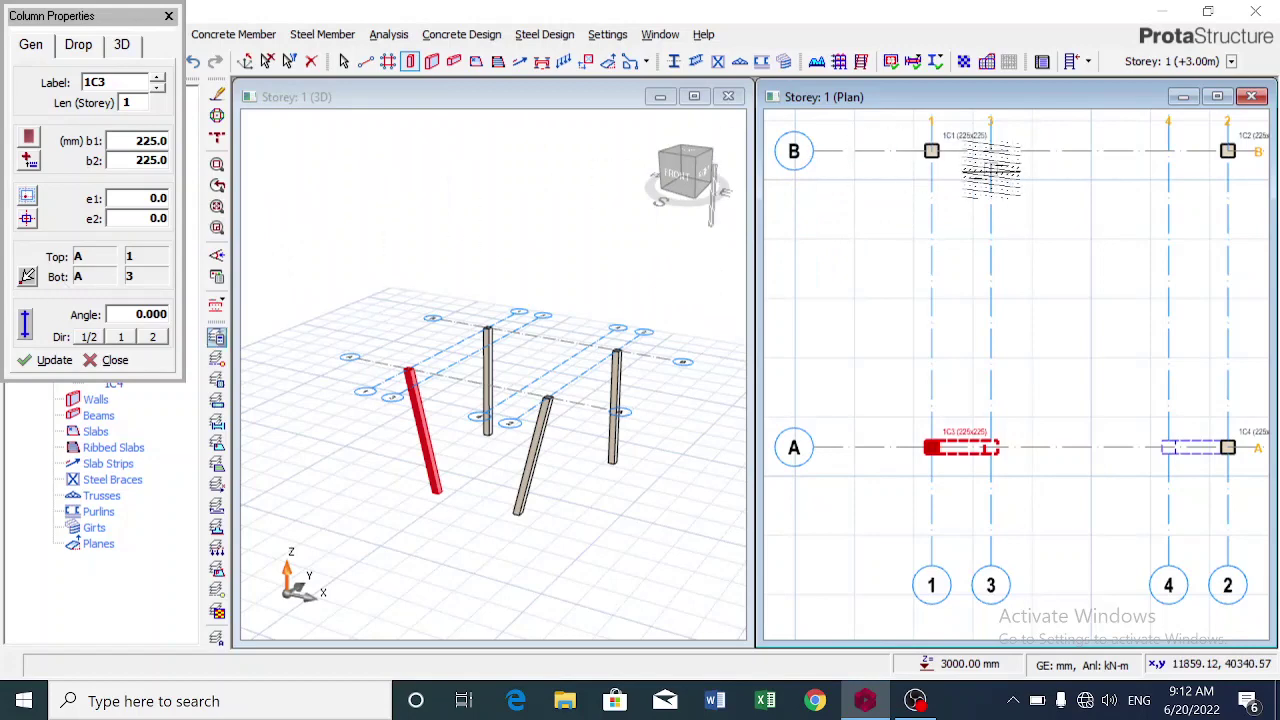
left_click(931, 150)
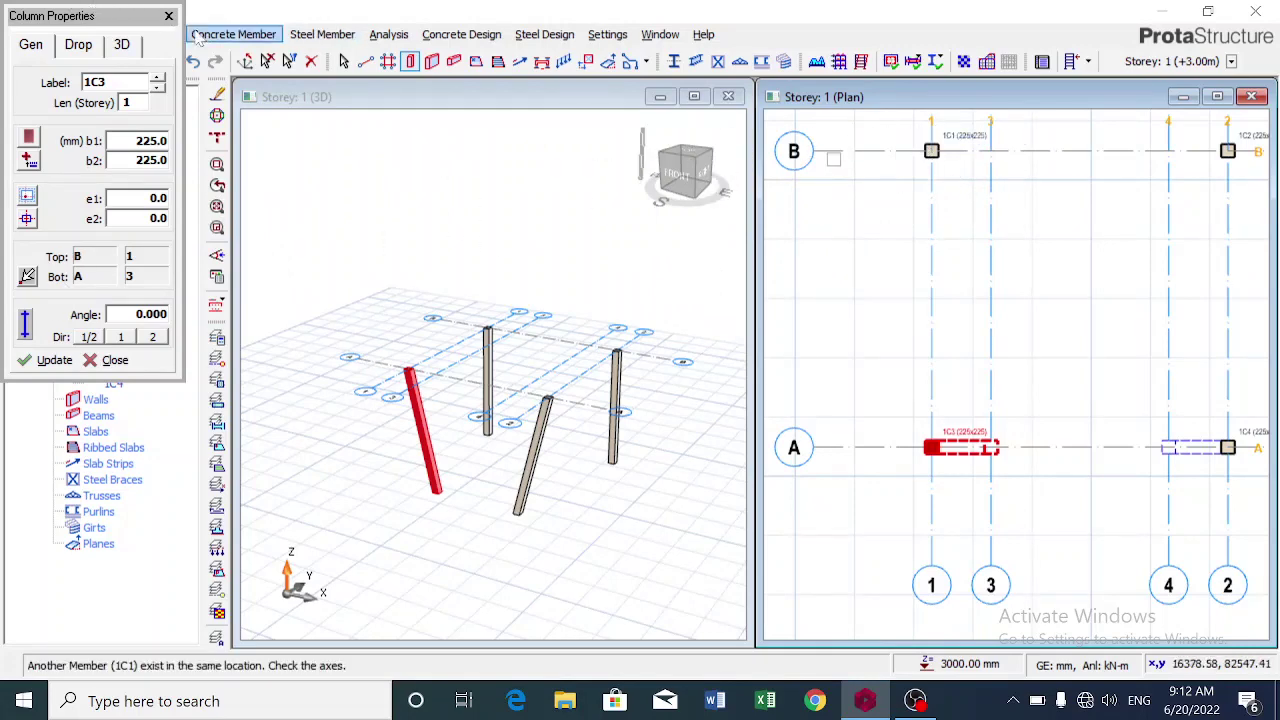
In Column Properties, pick B/3 as column 1C1's bottom insertion point and update.
left_click(169, 17)
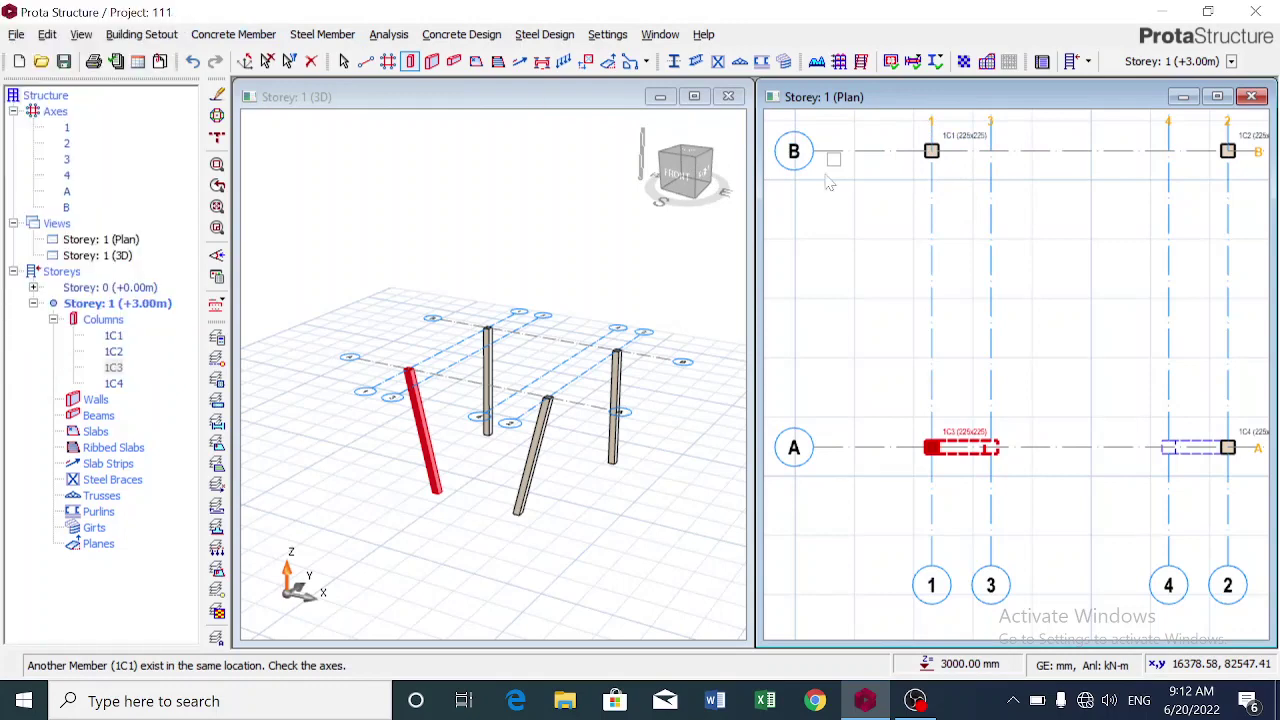
left_click(931, 150)
right_click(932, 151)
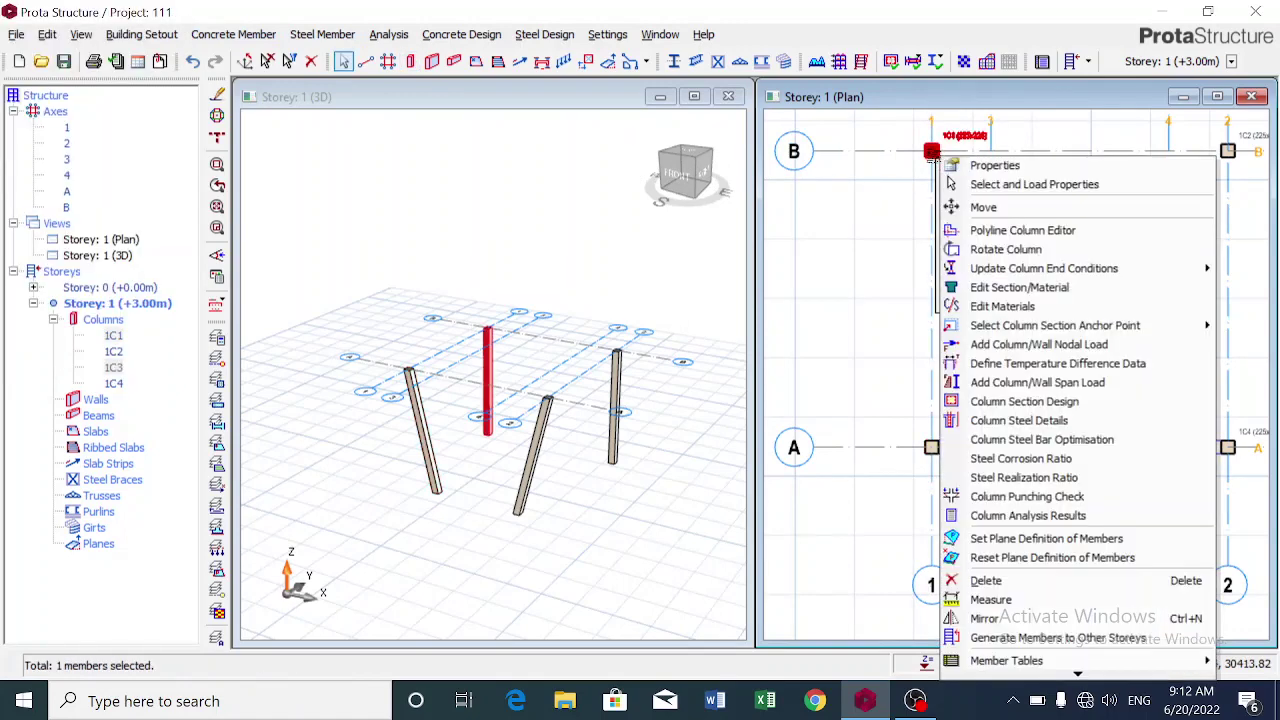
left_click(971, 168)
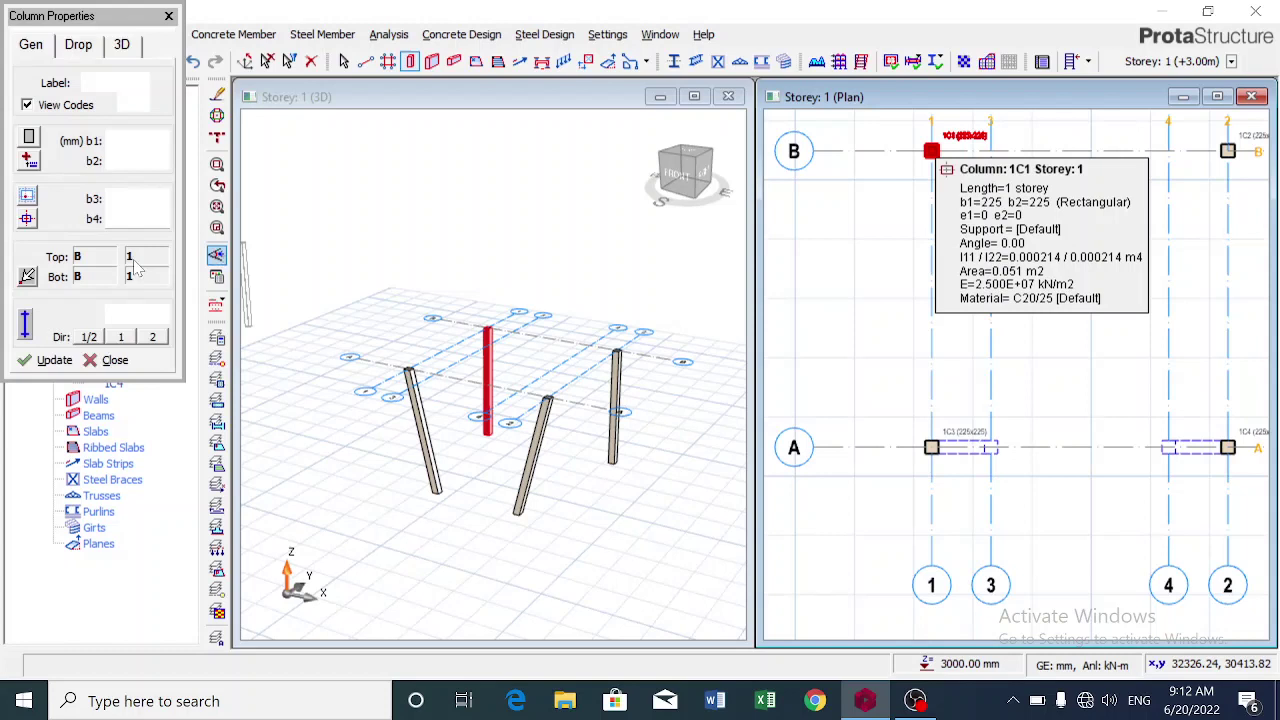
left_click(28, 279)
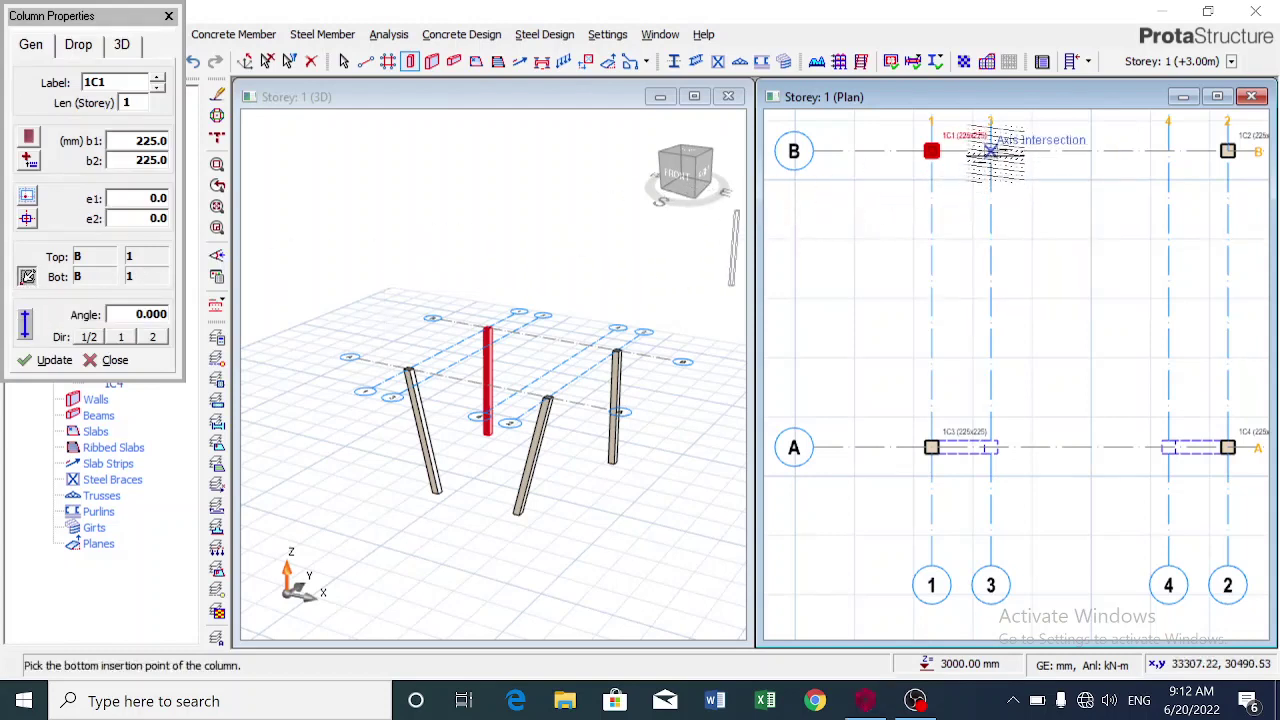
left_click(990, 151)
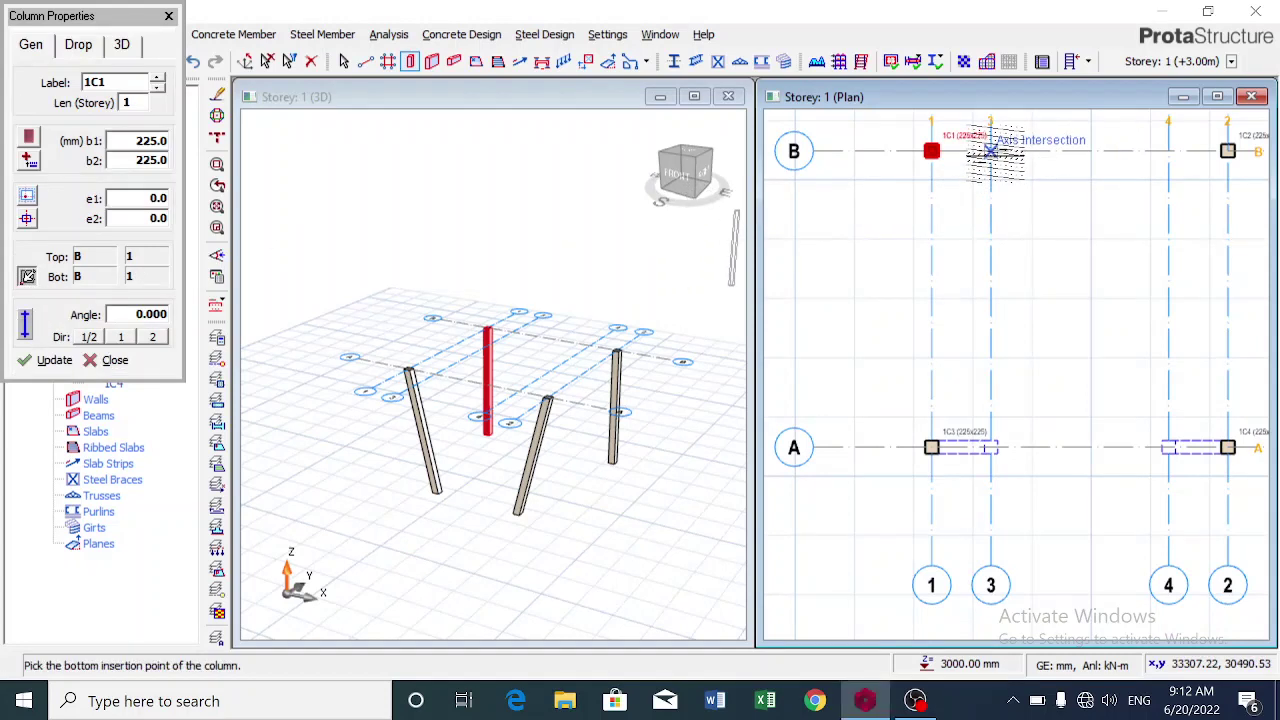
left_click(44, 362)
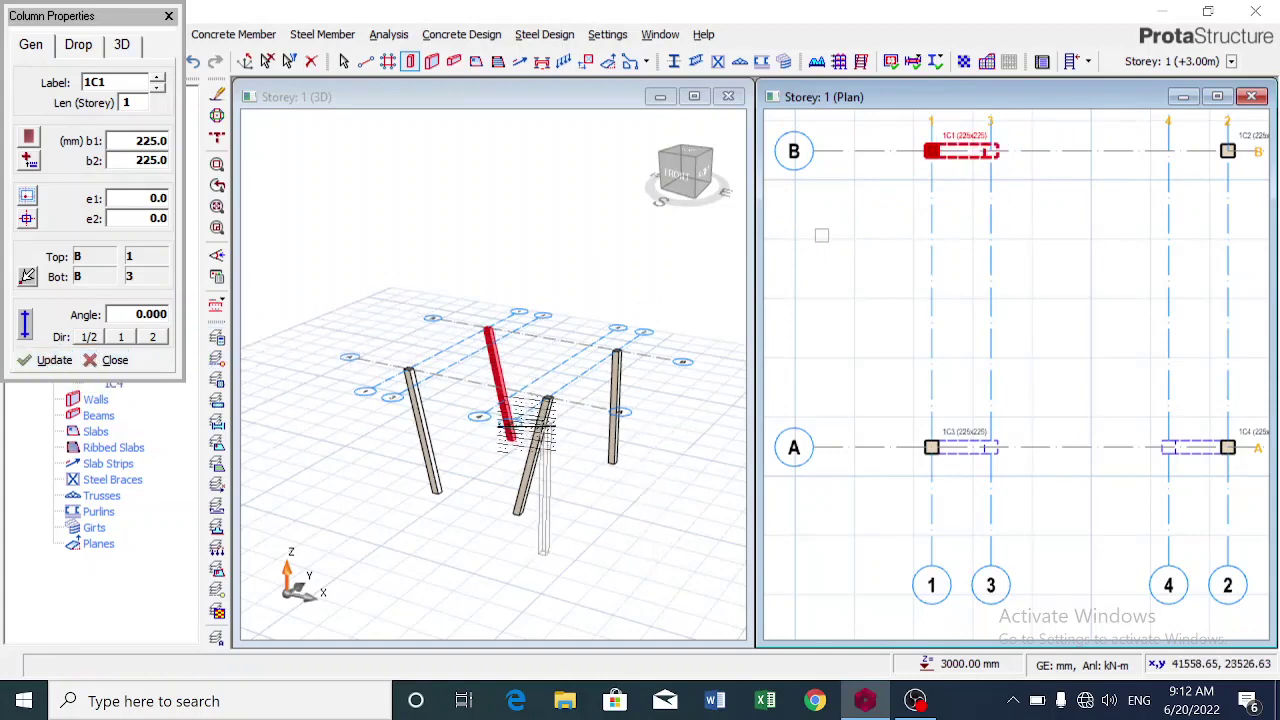
scroll(995, 377, "down", 2)
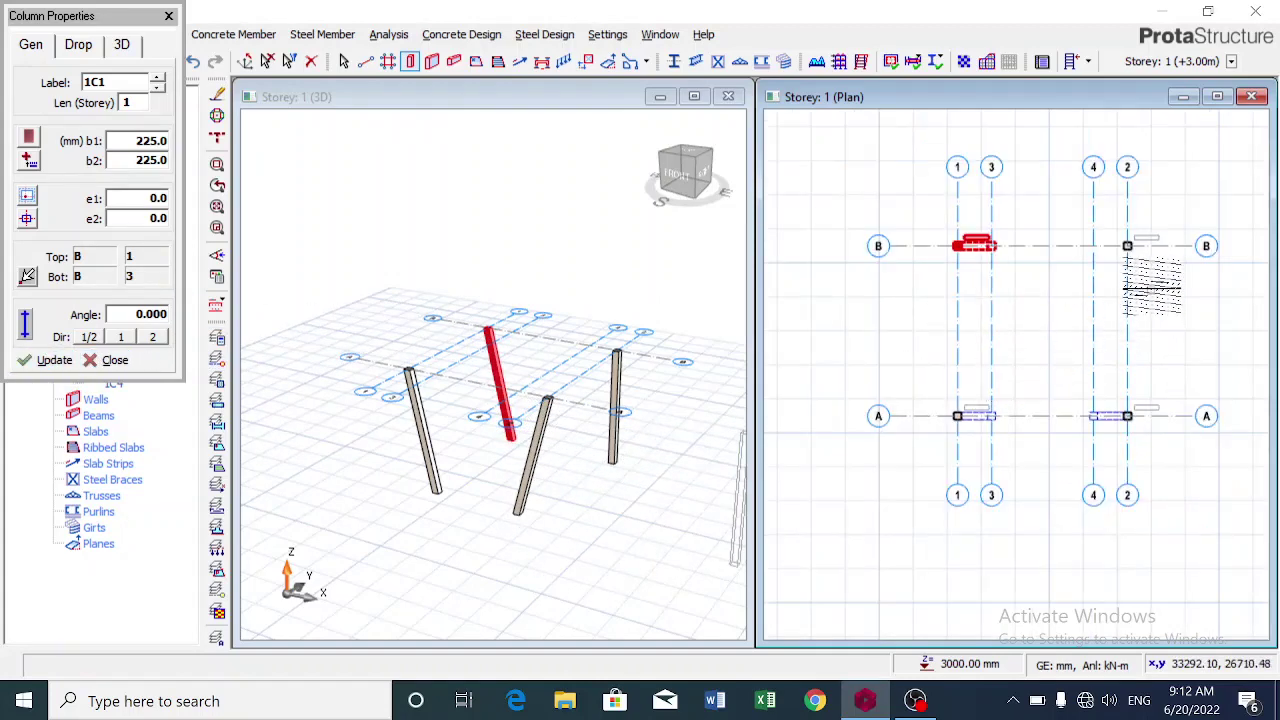
scroll(1150, 245, "up", 2)
scroll(1145, 240, "up", 2)
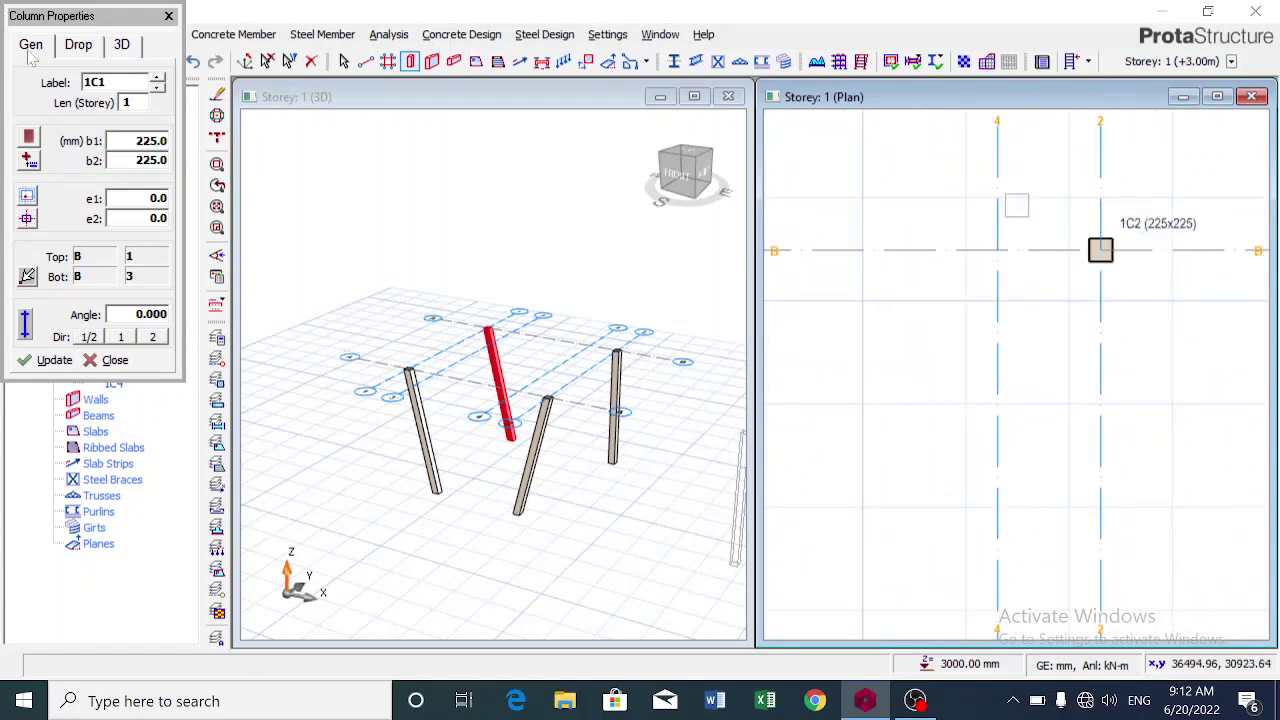
In Column Properties, pick B/4 as column 1C2's bottom insertion point and update.
left_click(169, 17)
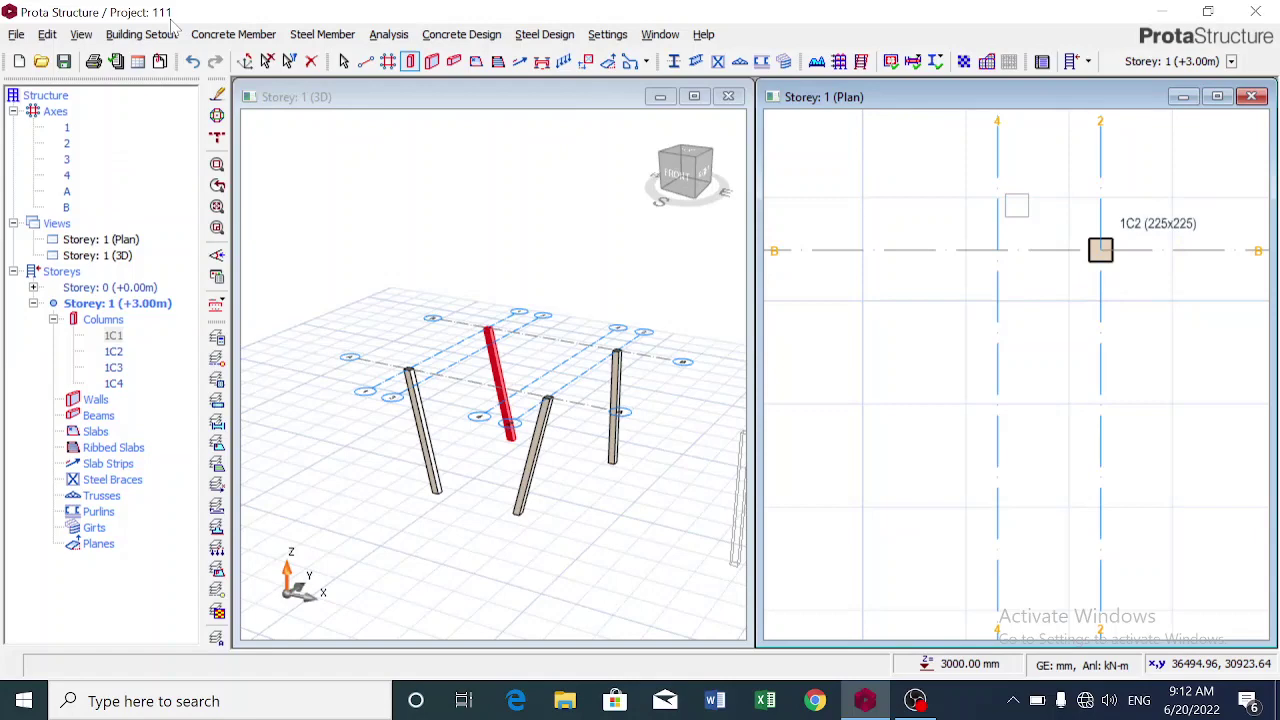
left_click(1099, 252)
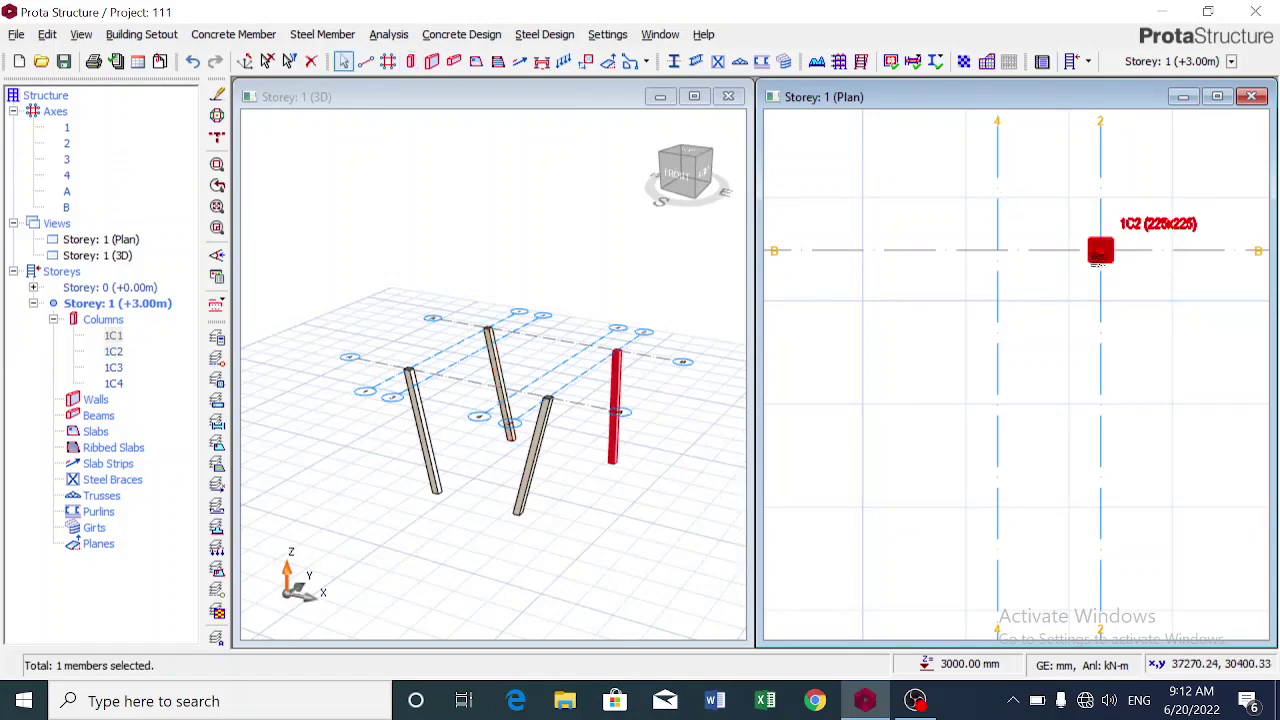
right_click(1098, 262)
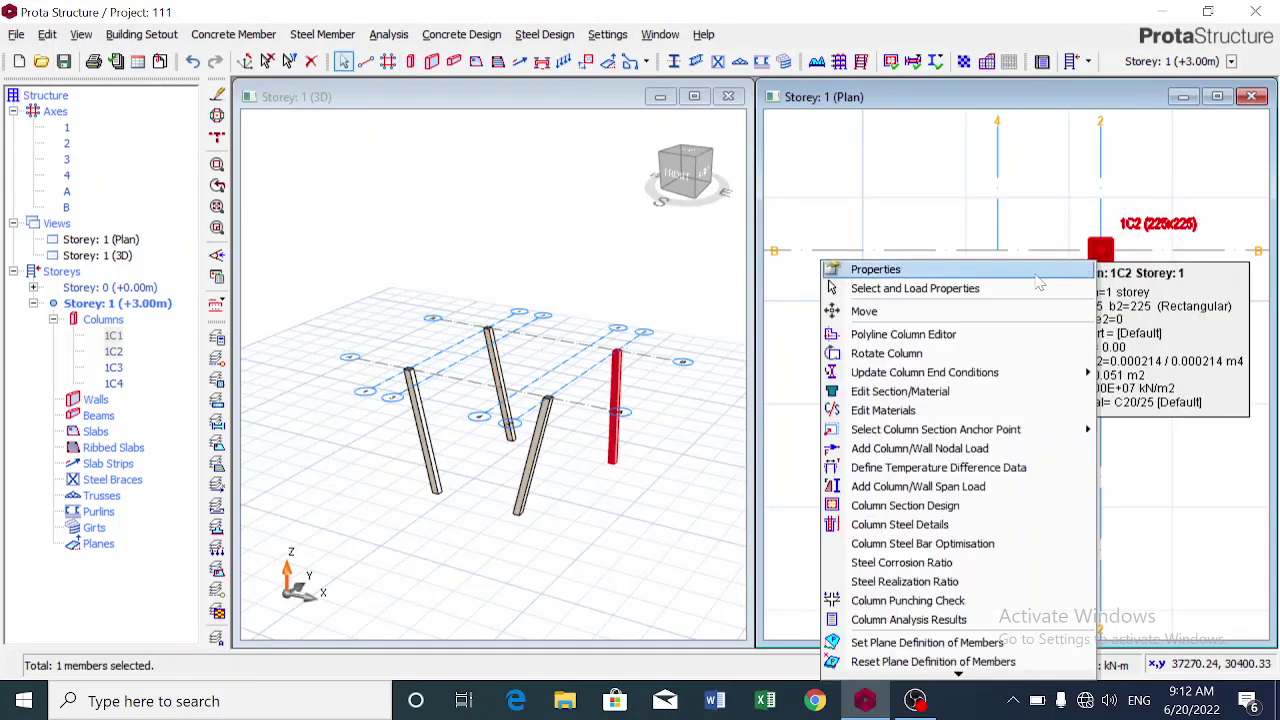
left_click(1036, 272)
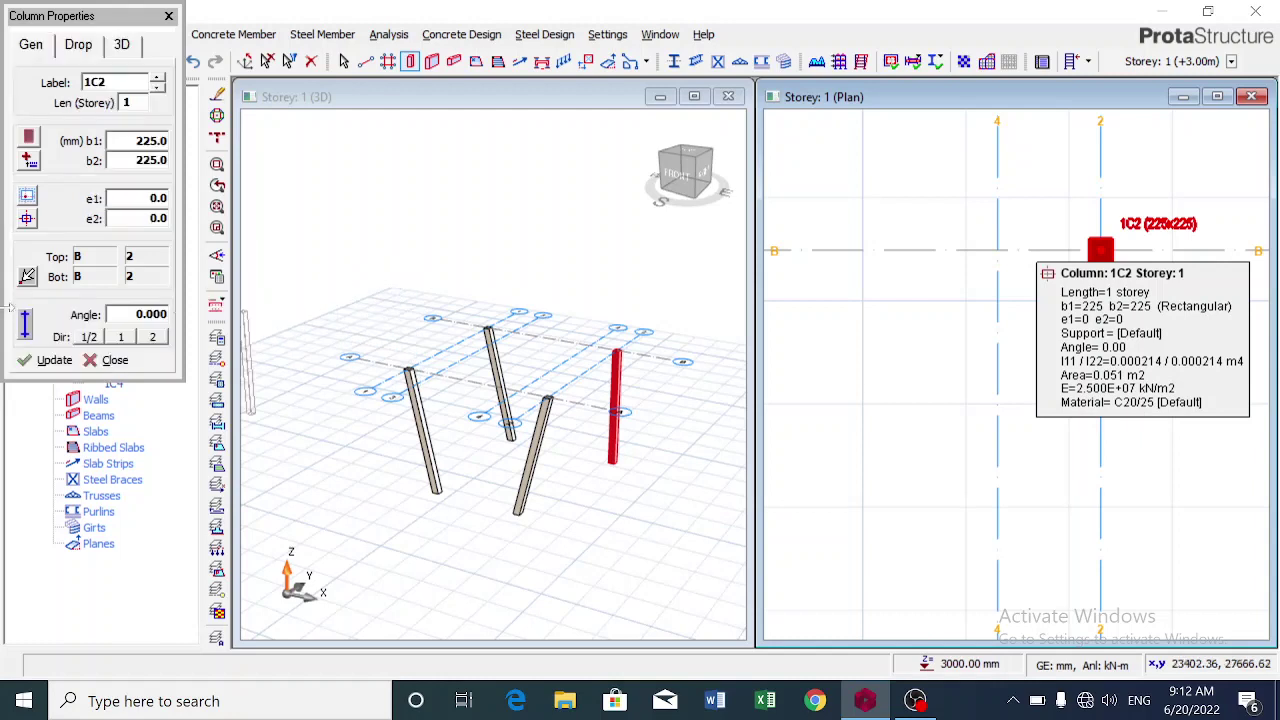
left_click(27, 278)
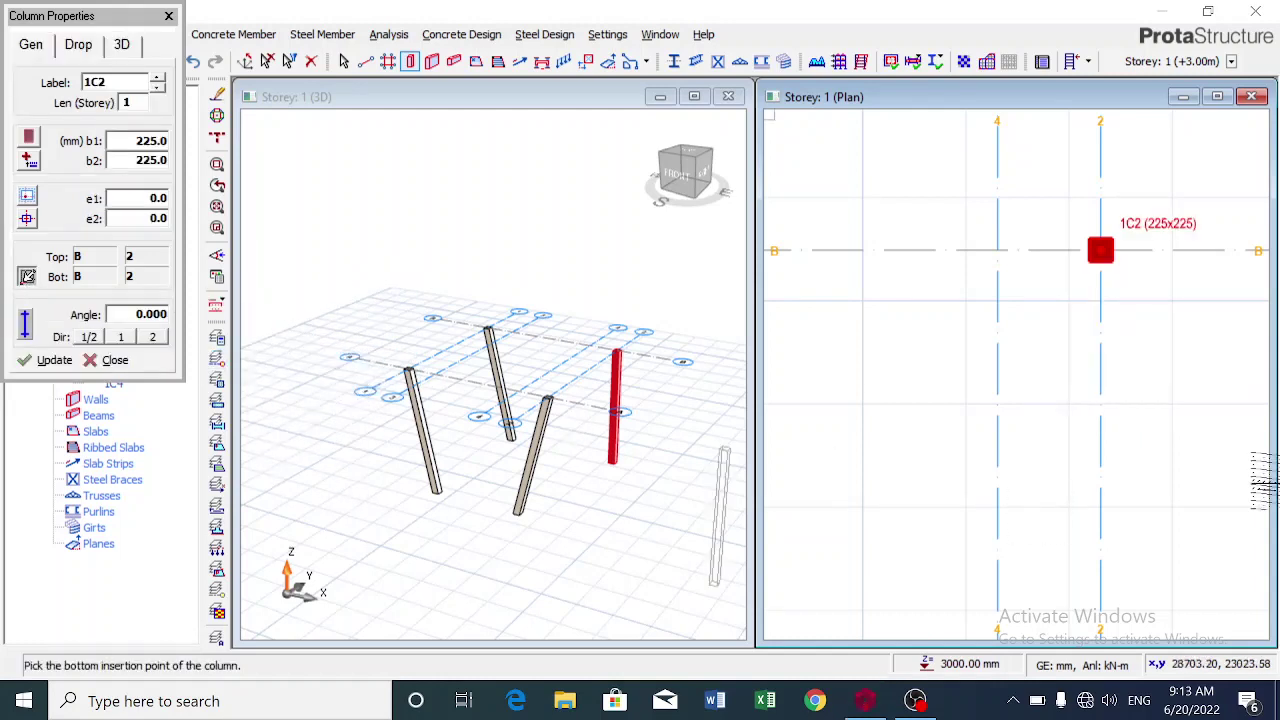
left_click(997, 250)
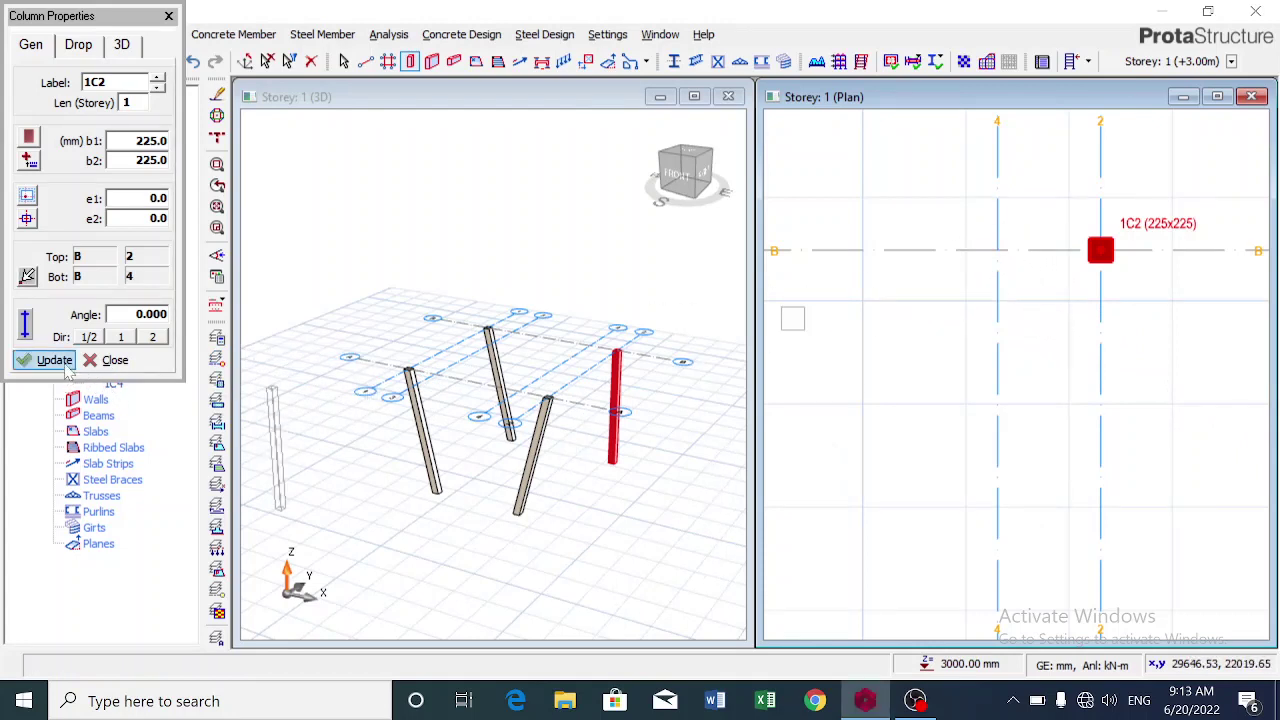
left_click(64, 365)
scroll(800, 418, "down", 2)
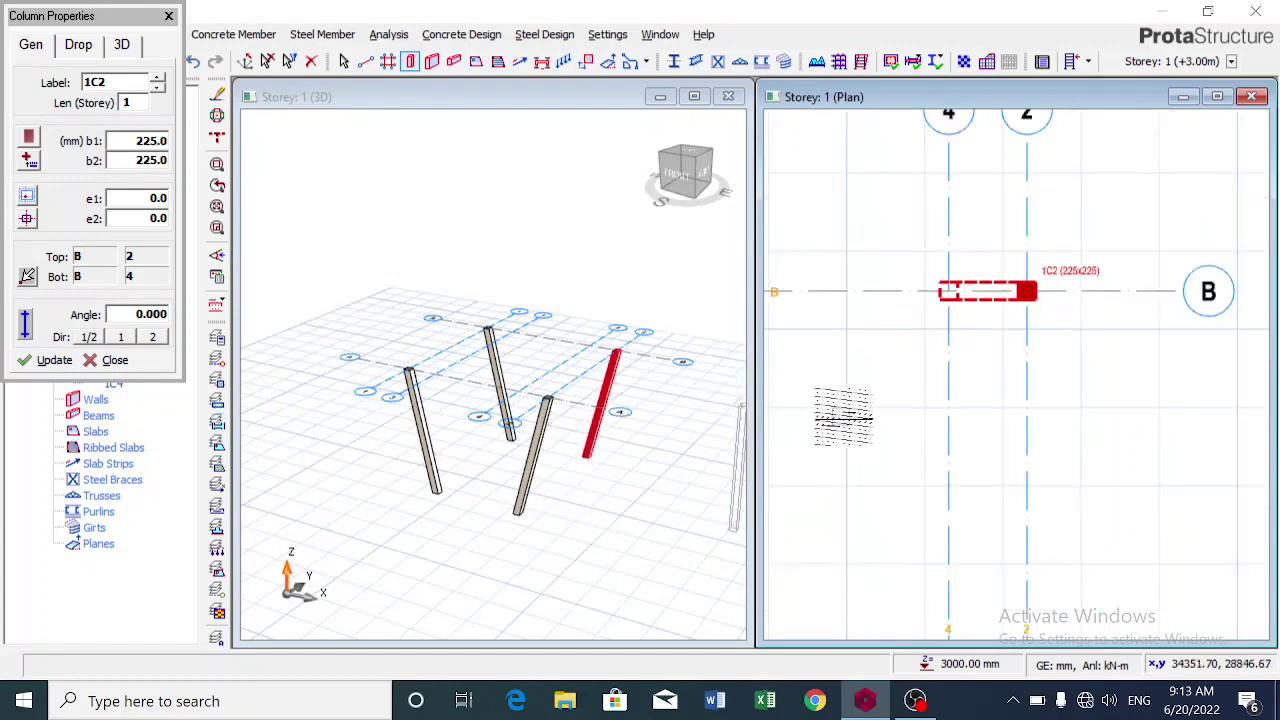
scroll(843, 415, "down", 3)
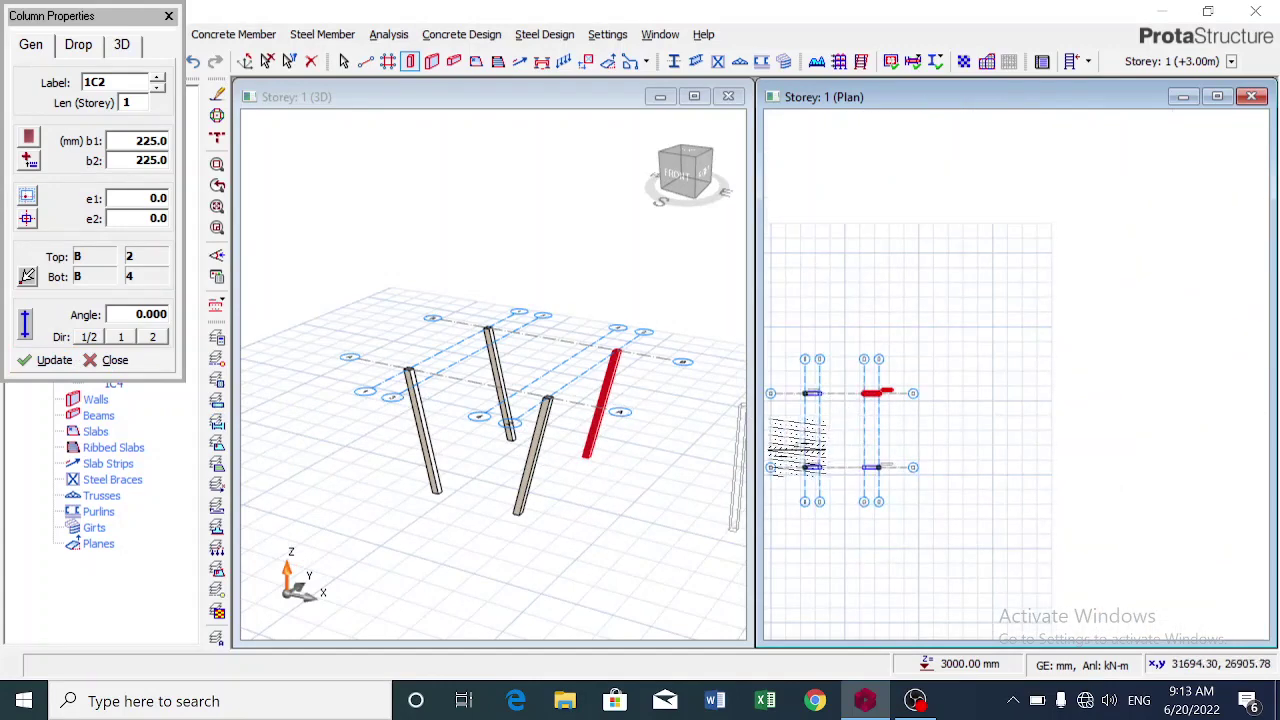
scroll(776, 430, "up", 3)
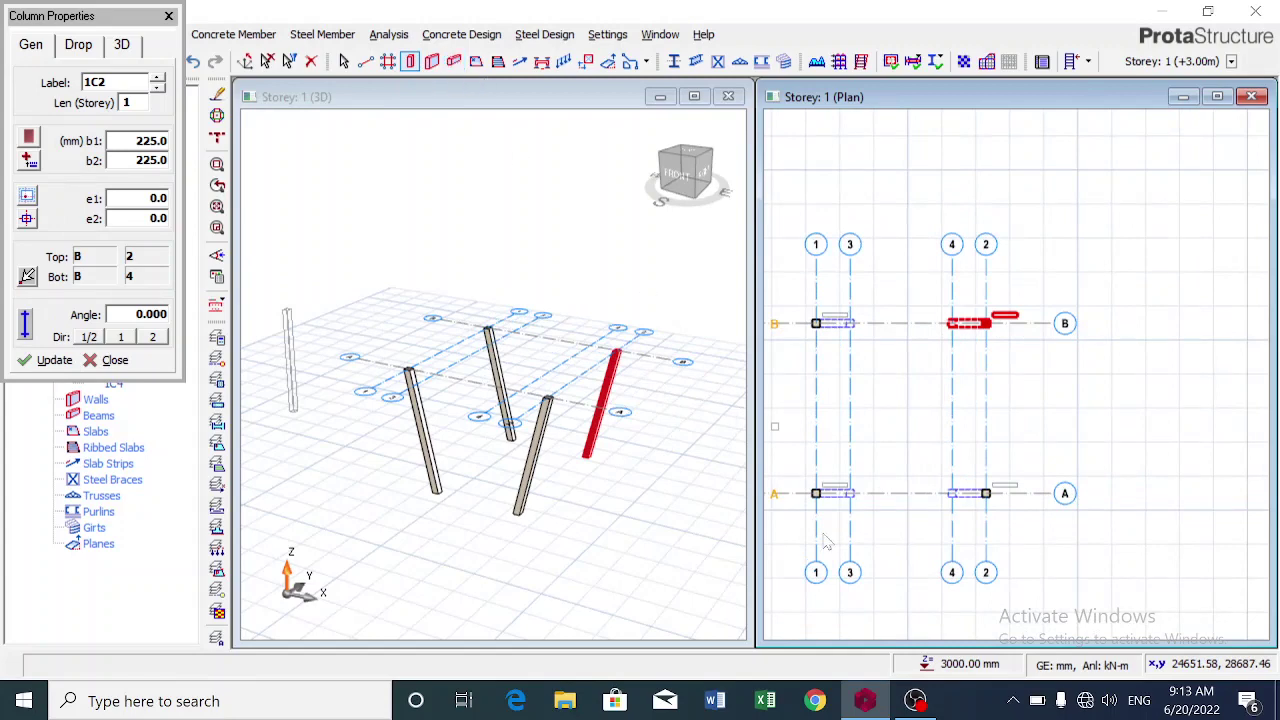
Draw the four perimeter beams 1B1–1B4 in a loop through B/1, B/2, A/2 and A/1.
key("b")
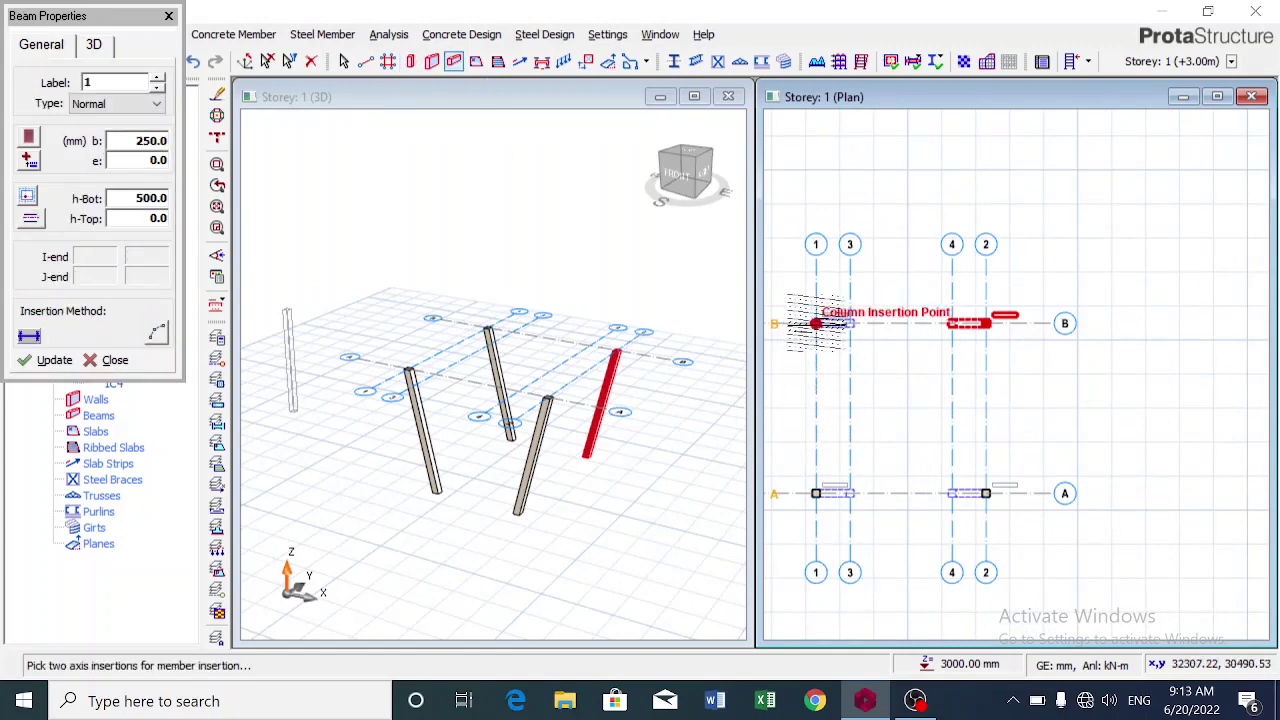
left_click(816, 323)
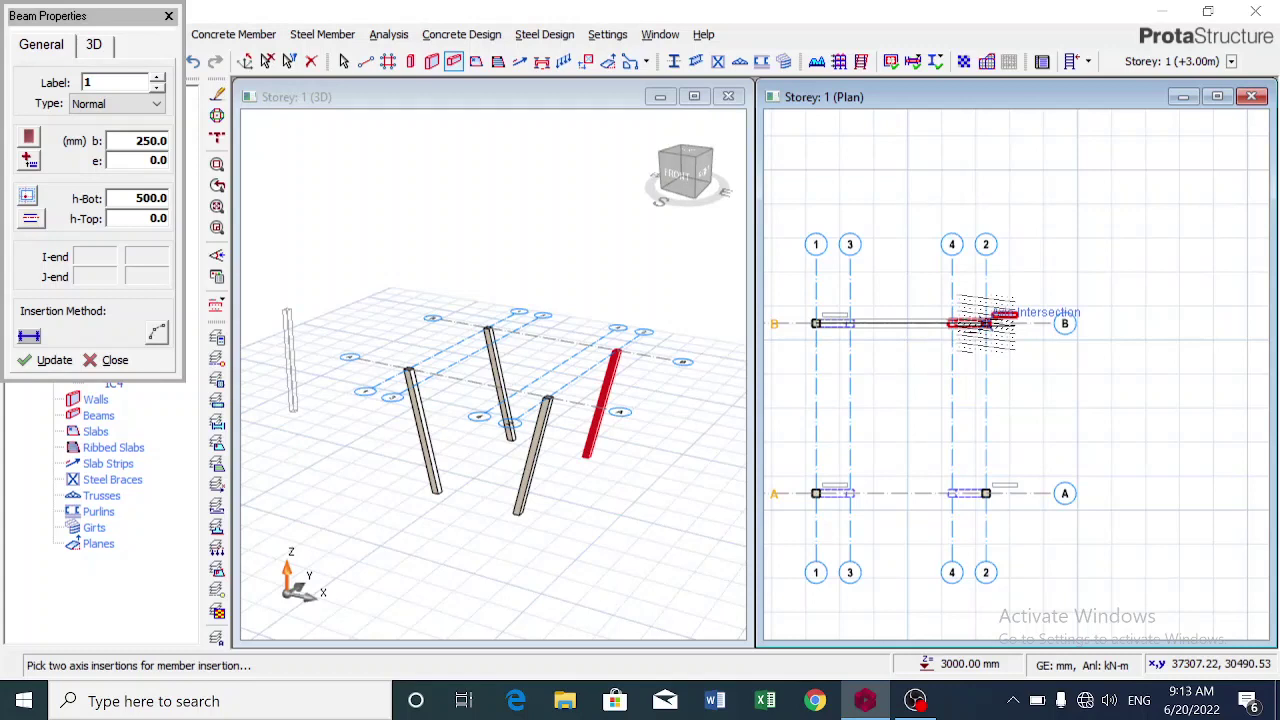
left_click(986, 323)
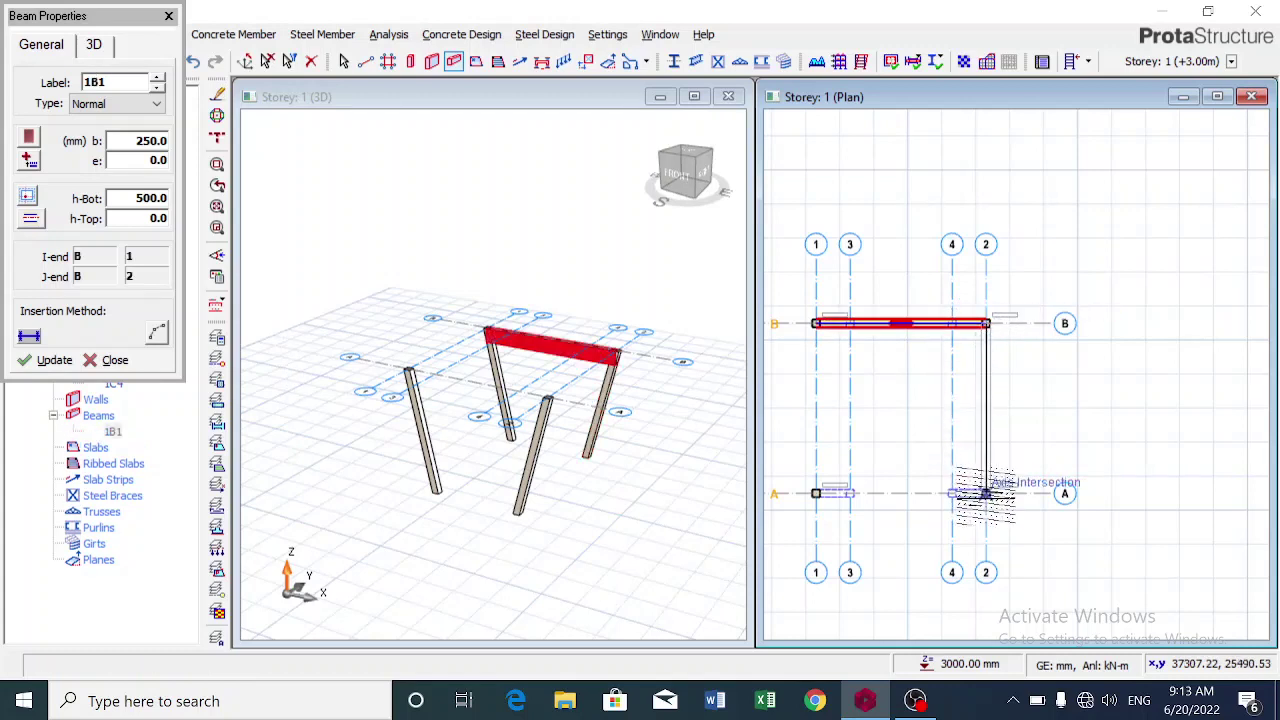
left_click(986, 493)
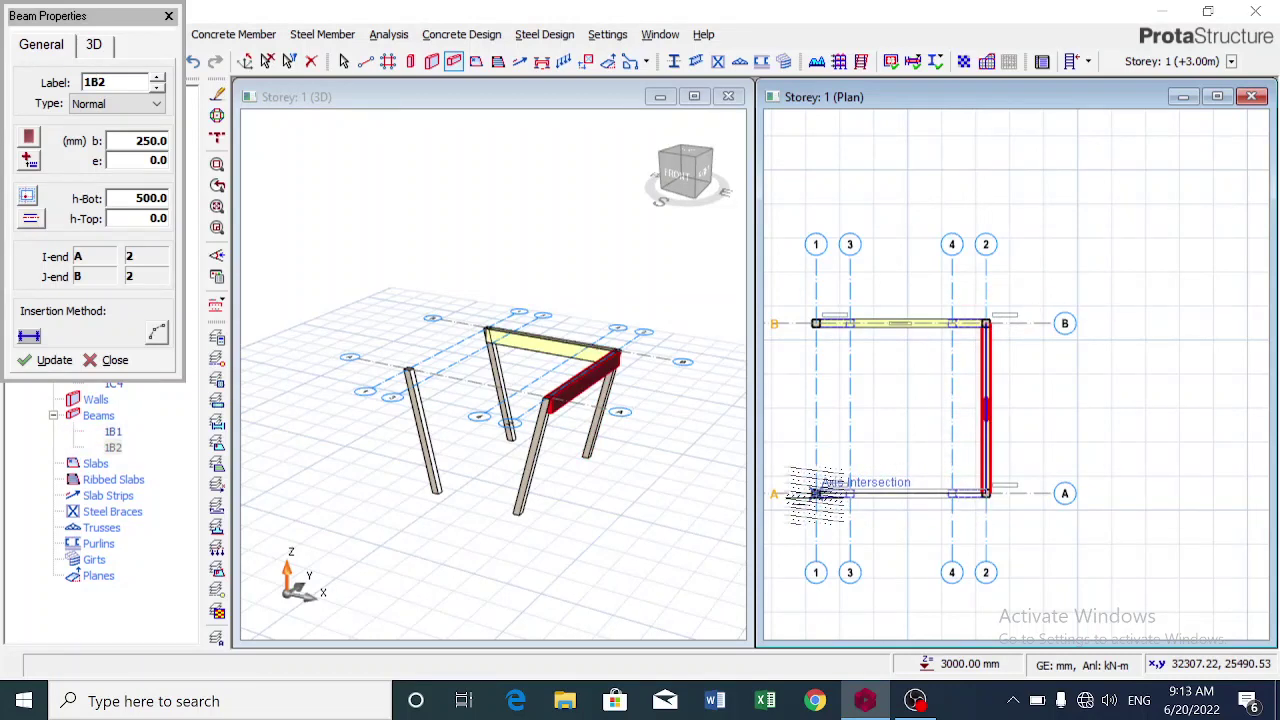
left_click(816, 493)
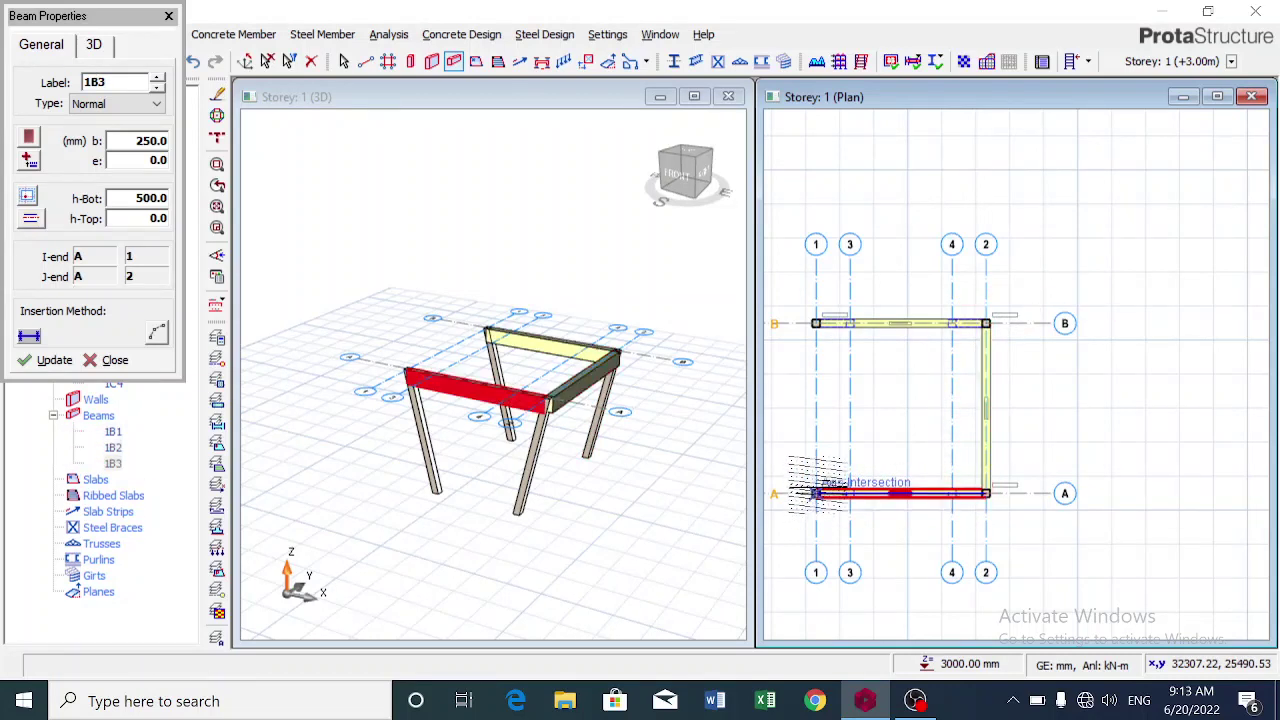
left_click(816, 328)
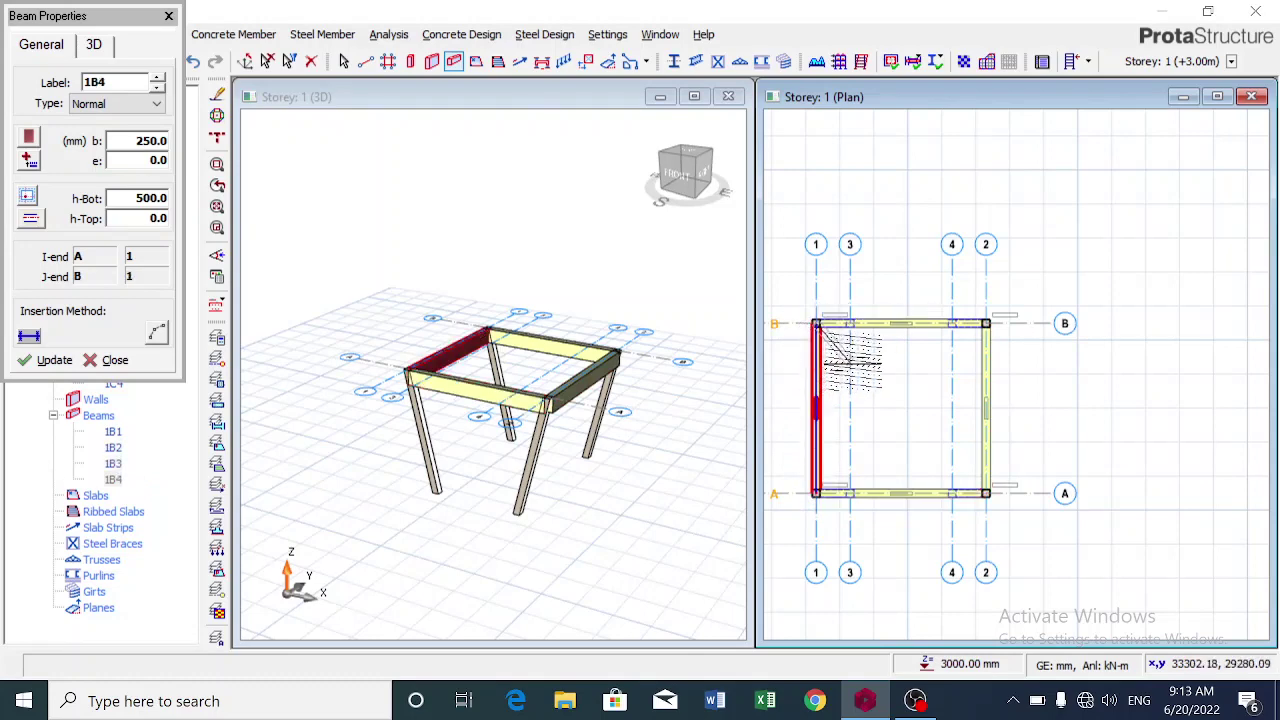
Insert the 120 mm slab 1S1 inside the beam-enclosed bay.
left_click(476, 61)
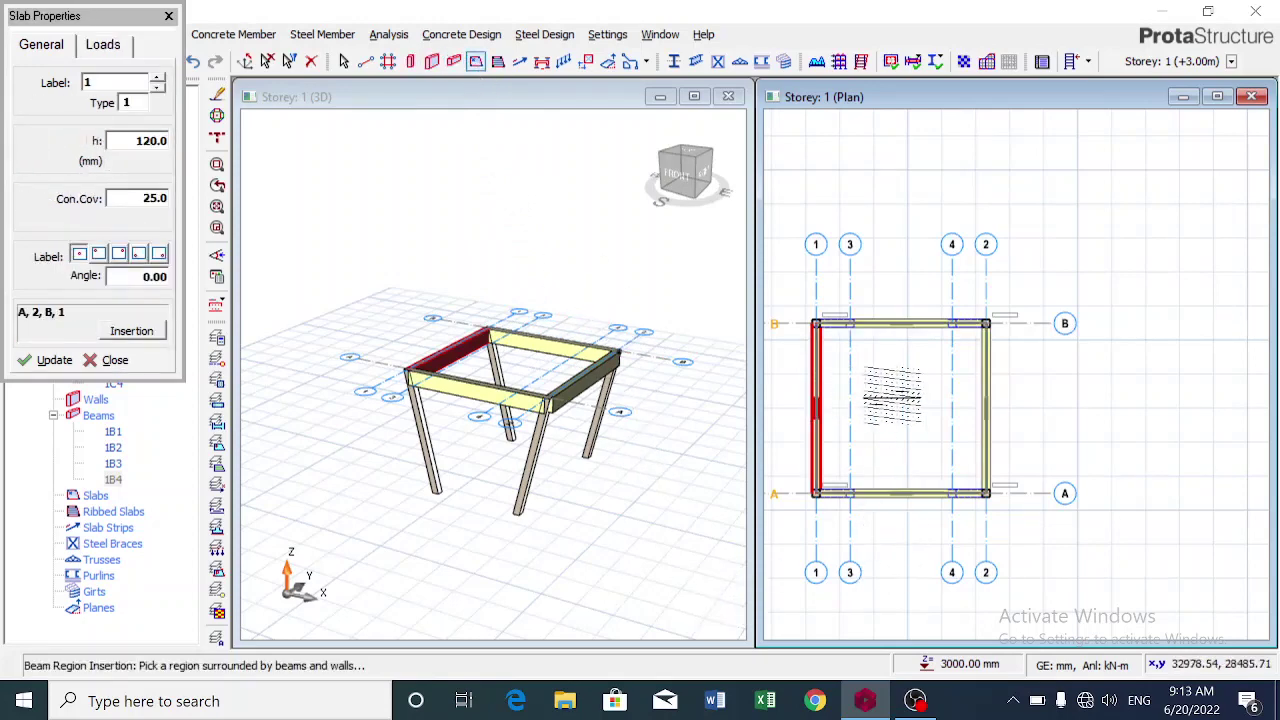
left_click(890, 378)
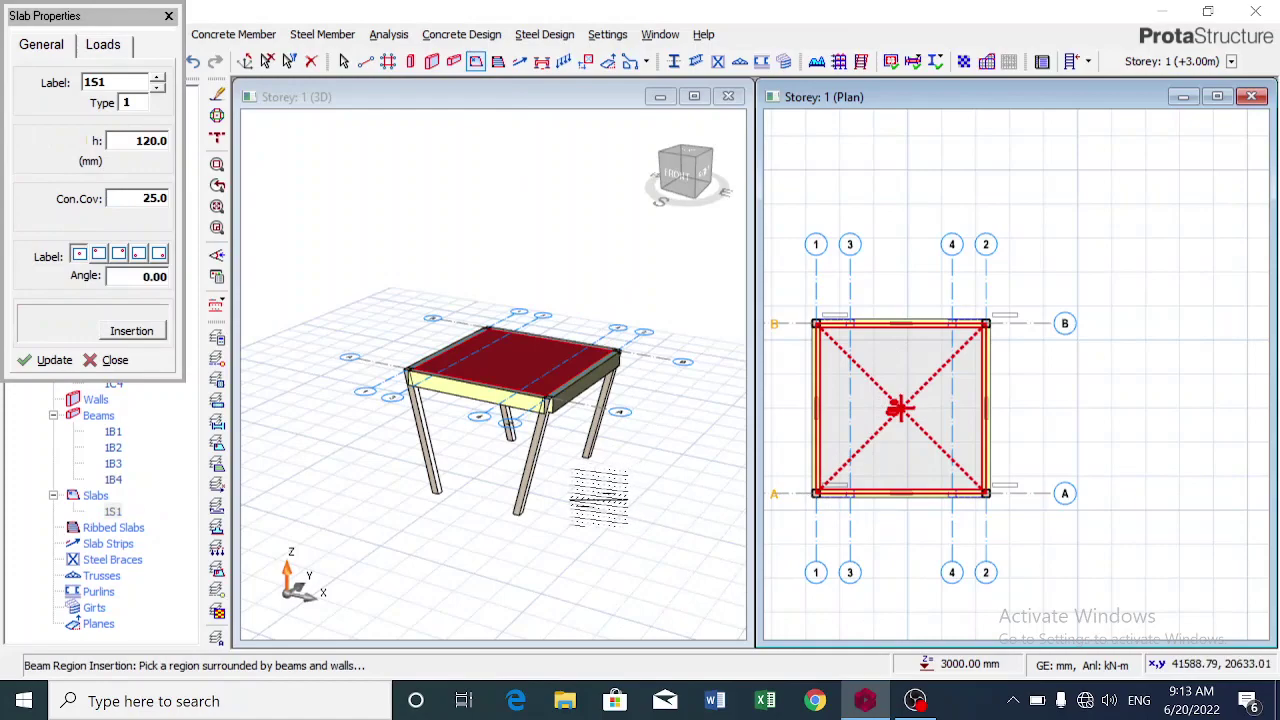
mouse_move(598, 495)
middle_mouse_down()
mouse_move(677, 354)
mouse_move(689, 357)
mouse_move(611, 480)
mouse_move(530, 514)
mouse_move(517, 503)
mouse_move(551, 431)
mouse_move(643, 469)
mouse_move(637, 522)
mouse_move(520, 531)
mouse_move(466, 511)
mouse_move(557, 535)
mouse_move(740, 520)
mouse_move(777, 486)
mouse_move(789, 391)
mouse_move(640, 463)
mouse_move(661, 456)
mouse_move(560, 463)
mouse_move(526, 446)
mouse_move(606, 449)
mouse_move(585, 492)
middle_mouse_up()
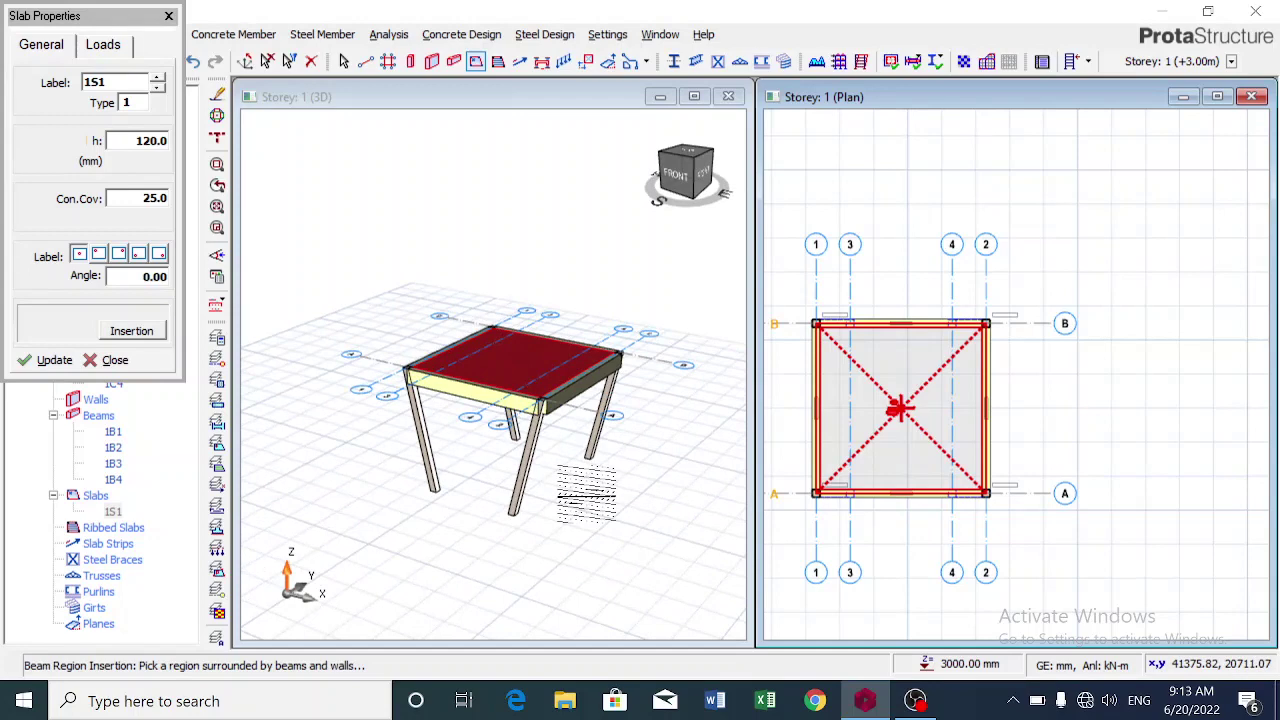